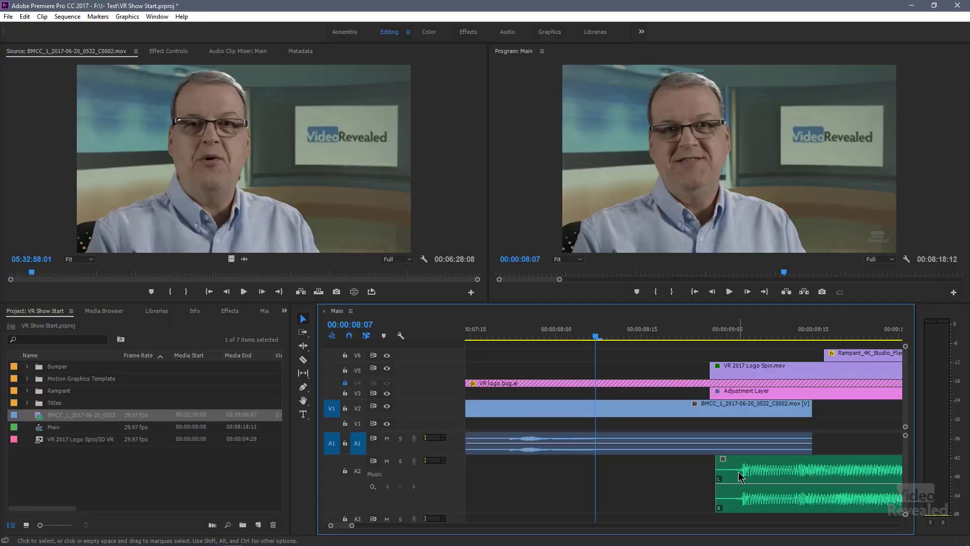
- Move the grouped music, logo, adjustment layer and flare clips earlier, nudging by single frames until the music's first beat meets the playhead
left_click(747, 470)
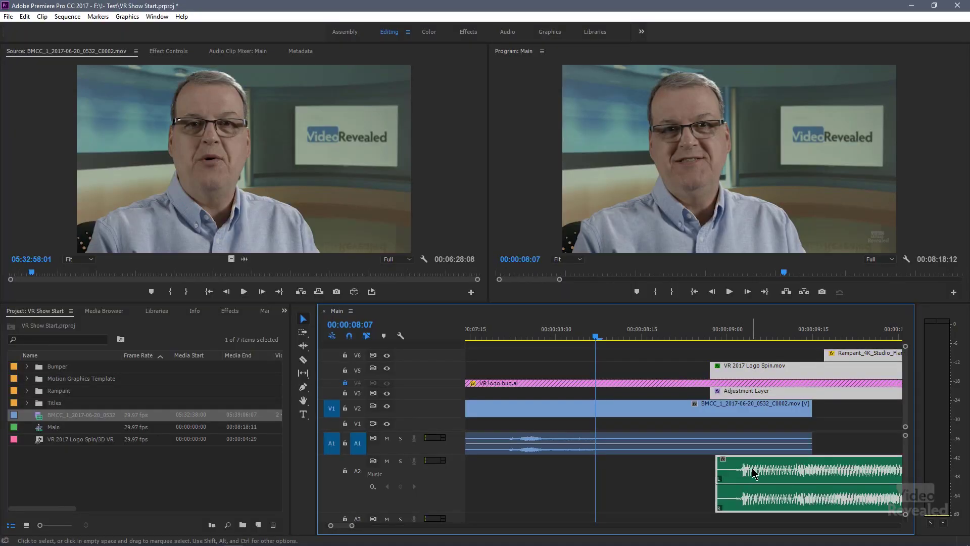
left_click_drag(730, 473, 607, 480)
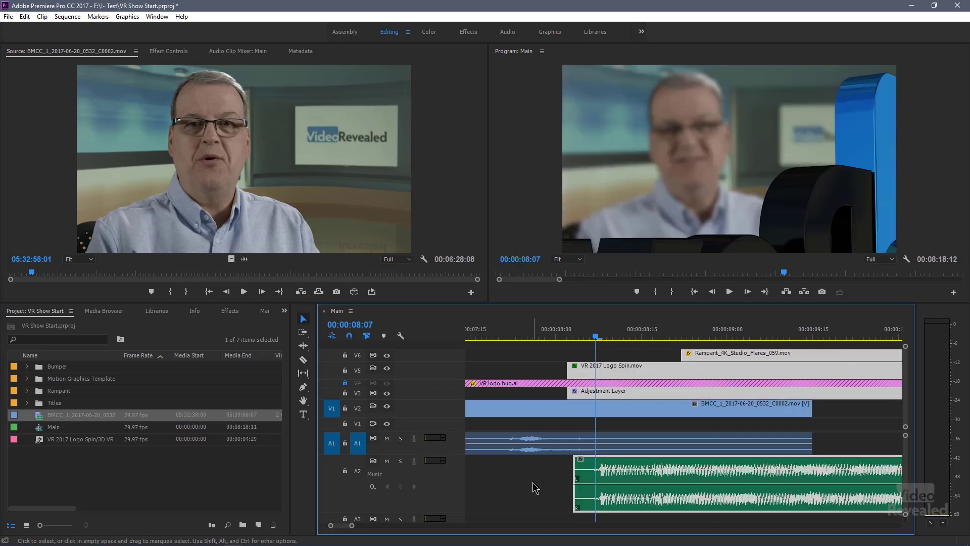
key("alt+Left")
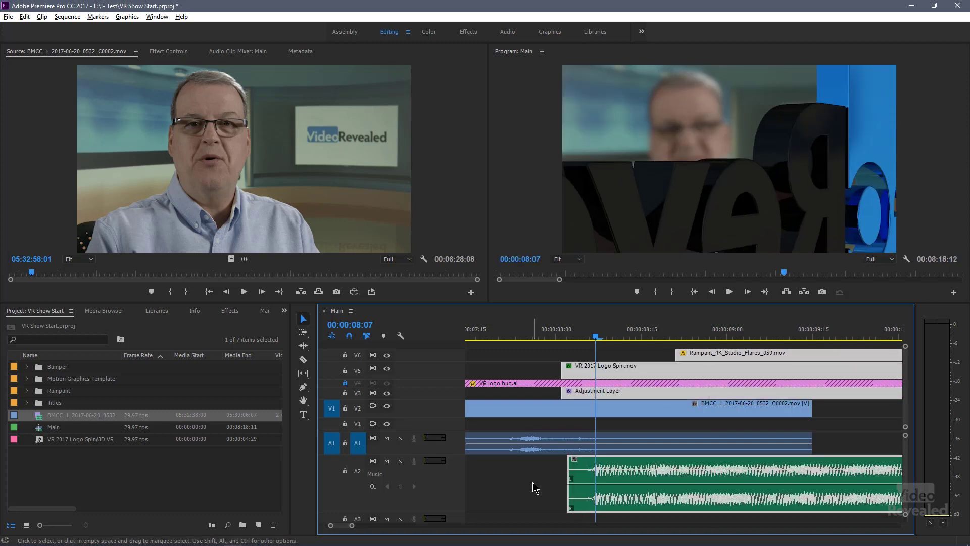
key("alt+Right")
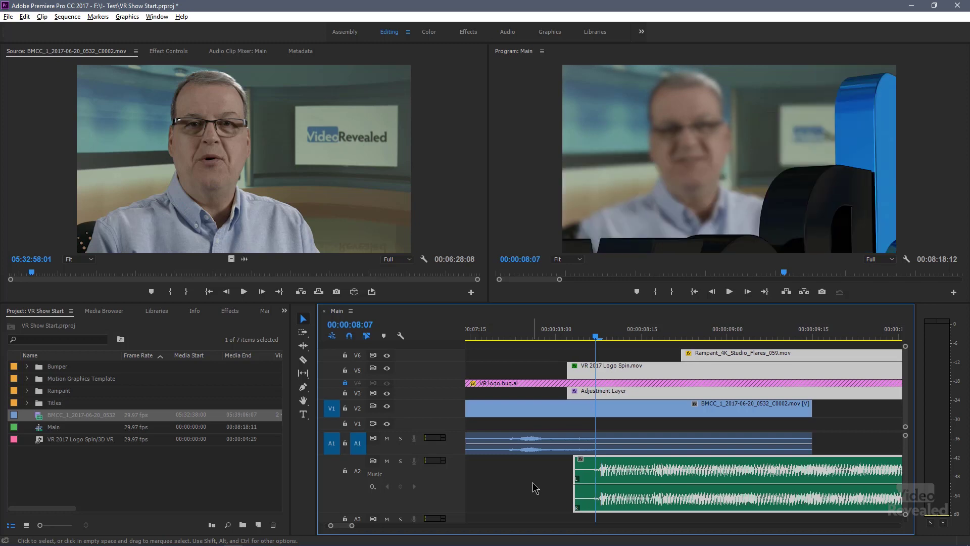
key("alt+Right")
key("alt+Left")
key("alt+Left")
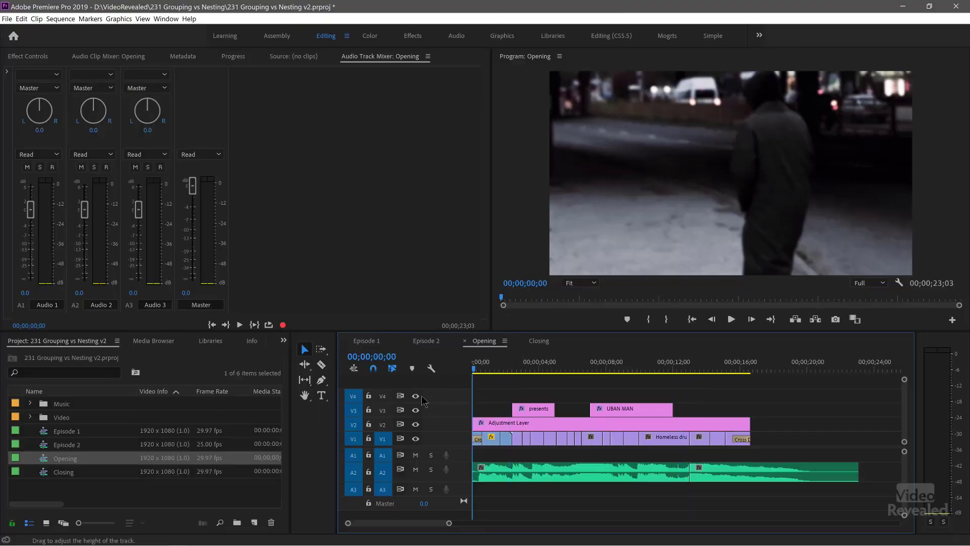
- Play through the Opening sequence and switch to the Episode 1 sequence
key("space")
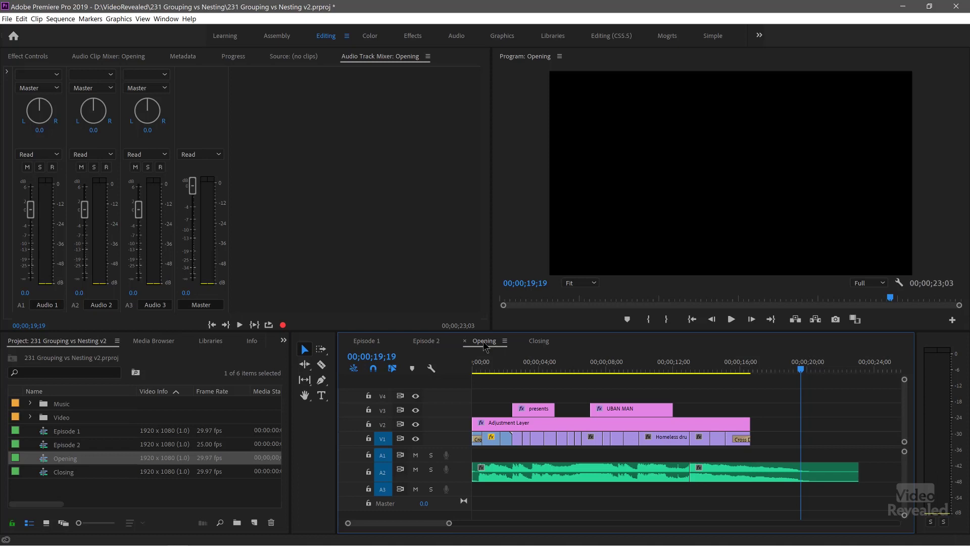
left_click(368, 342)
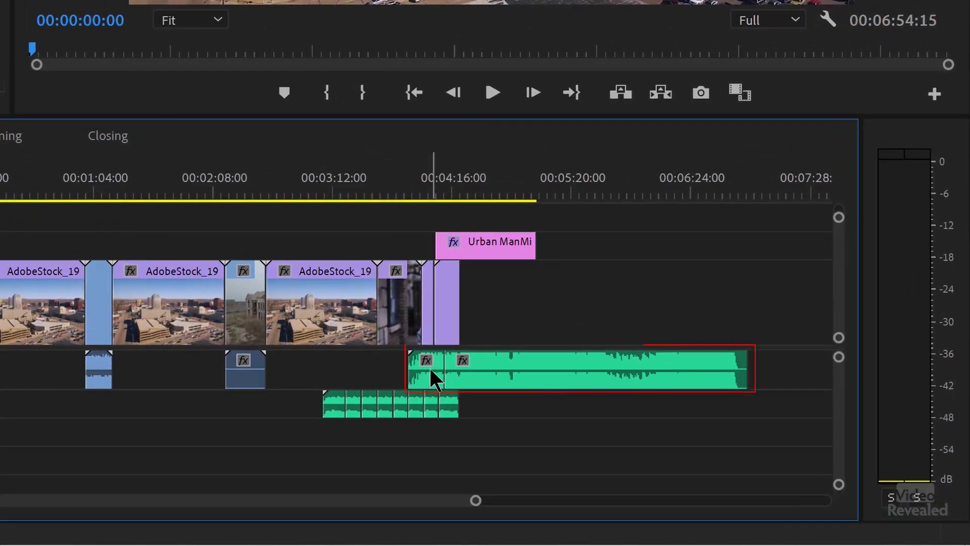
- Select both closing-credits music clips on the A1 track and group them
left_click(432, 370)
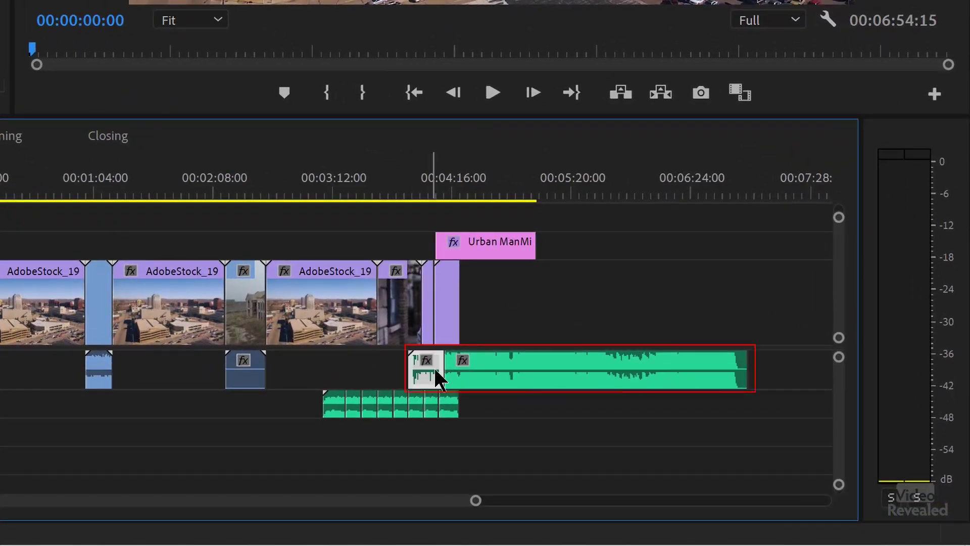
left_click(475, 369)
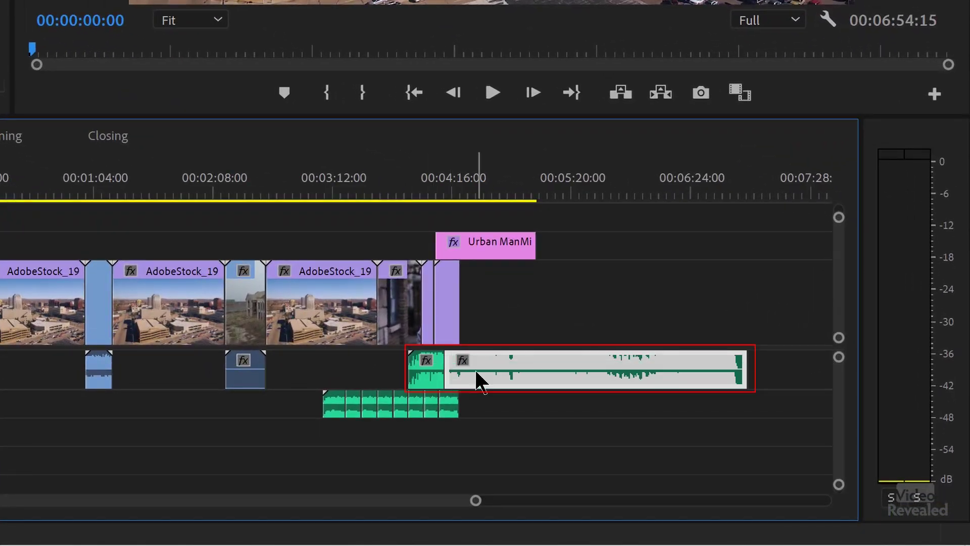
left_click(426, 367)
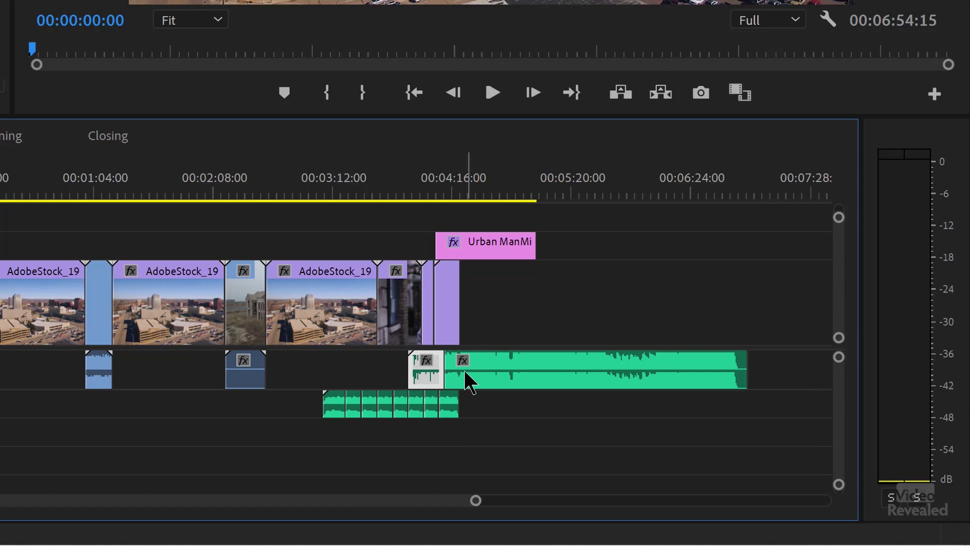
left_click_drag(353, 379, 527, 376)
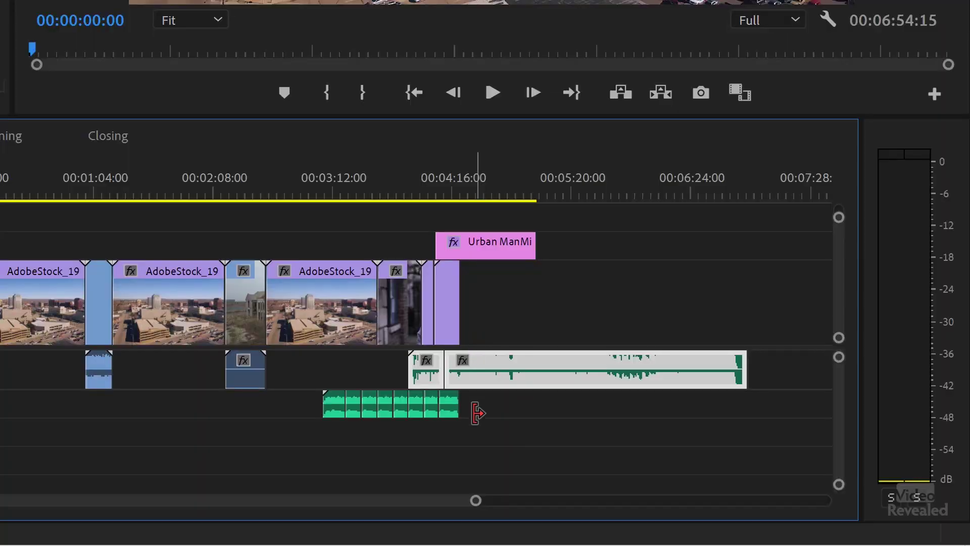
right_click(468, 352)
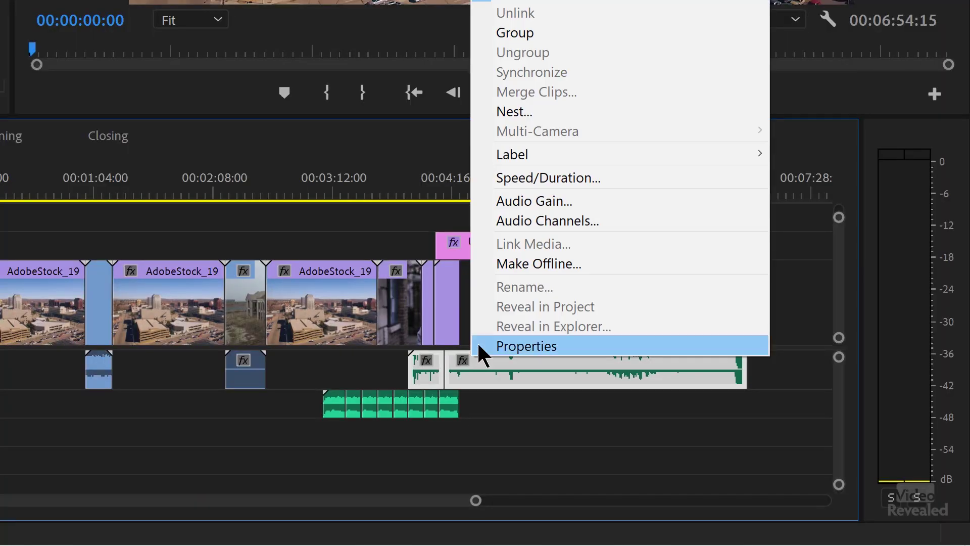
left_click(553, 31)
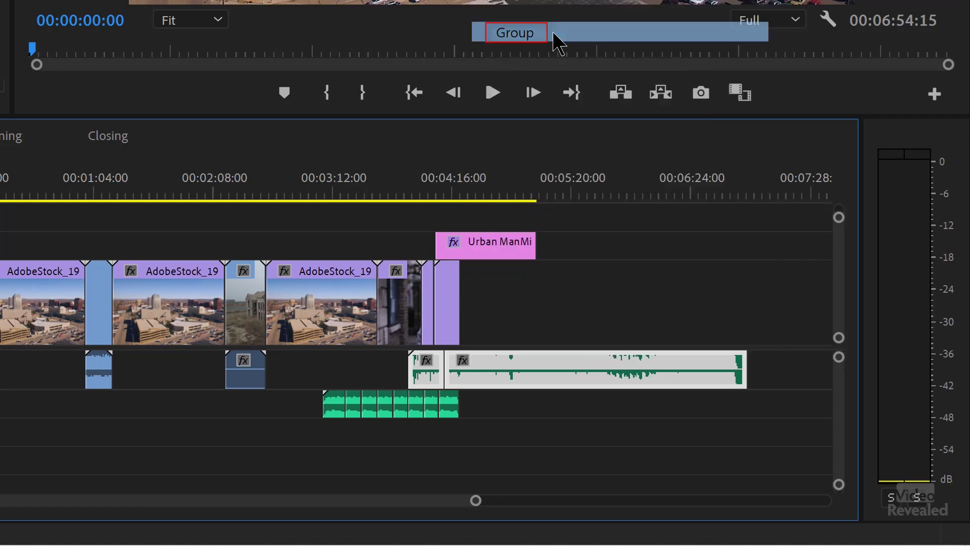
- Test the music group by reselecting it and moving it about 80 seconds later, and undo the move
left_click(518, 421)
left_click(500, 384)
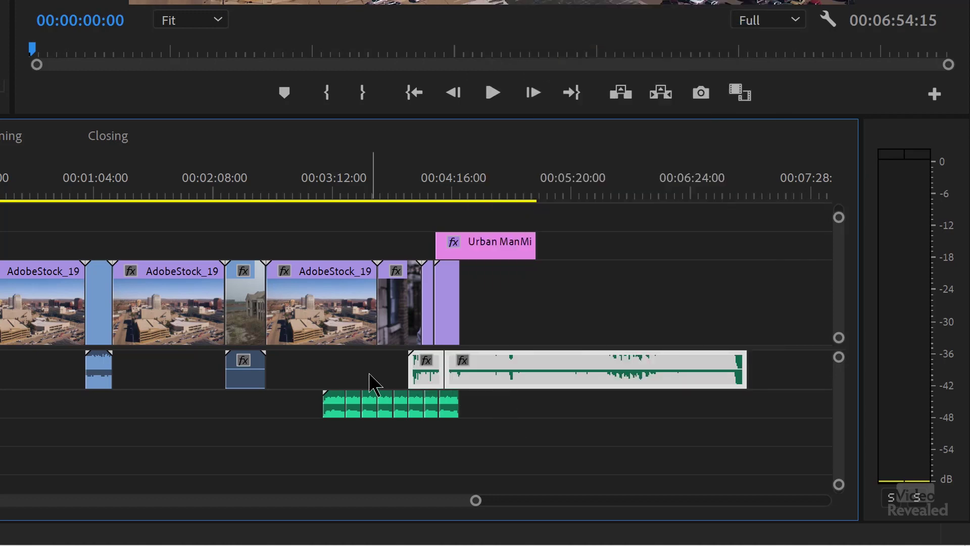
left_click(395, 364)
left_click(433, 380)
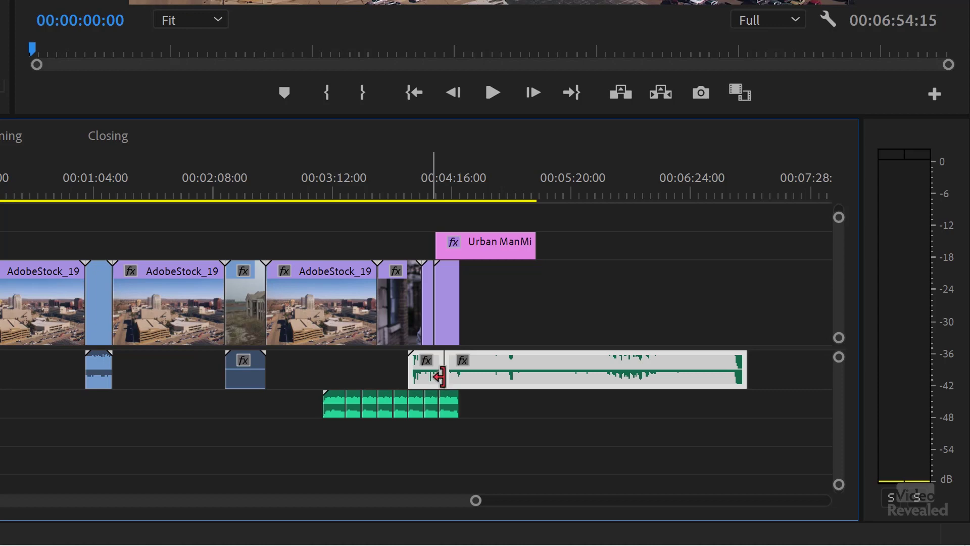
left_click_drag(479, 376, 629, 393)
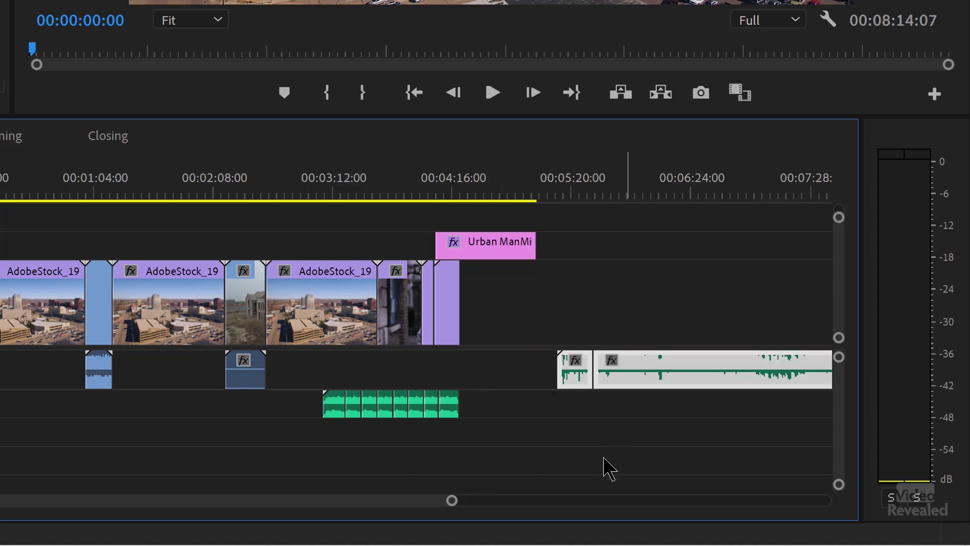
key("ctrl+z")
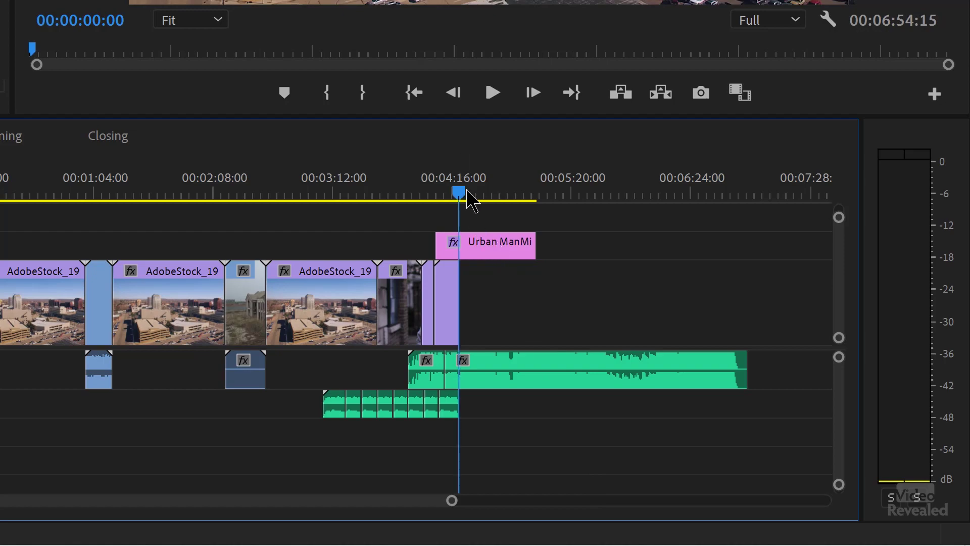
- Ungroup the two music clips and group them together with the Urban Man credits title on V2
left_click(487, 192)
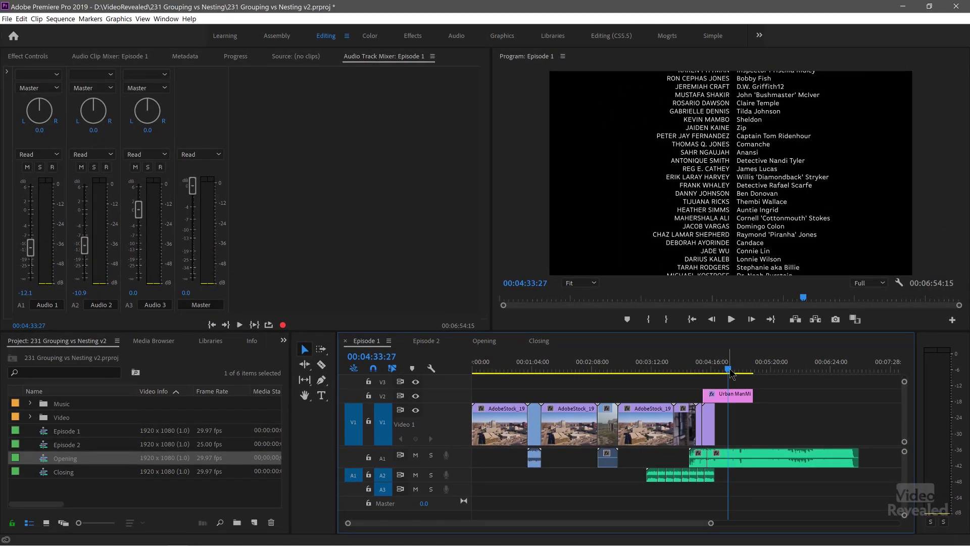
left_click(726, 452)
right_click(726, 452)
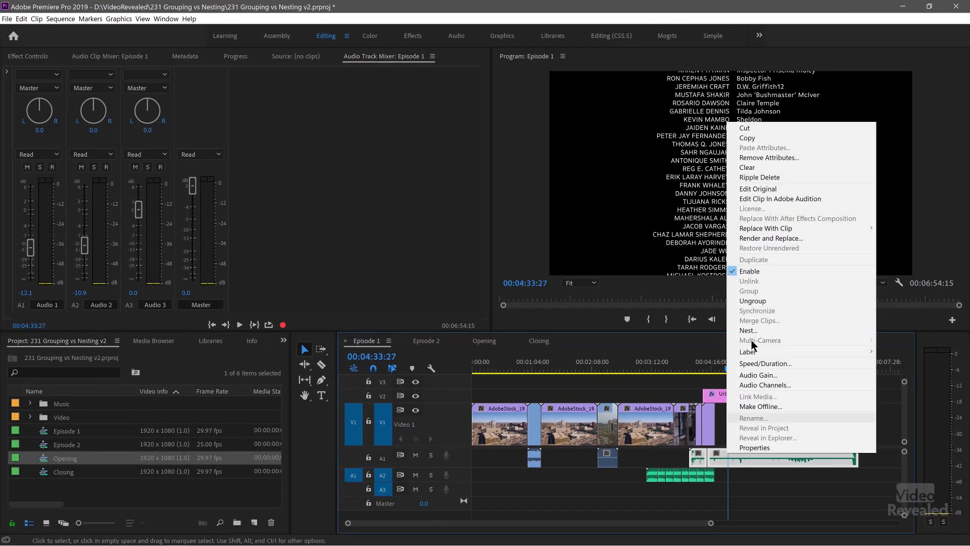
left_click(761, 301)
left_click(729, 396)
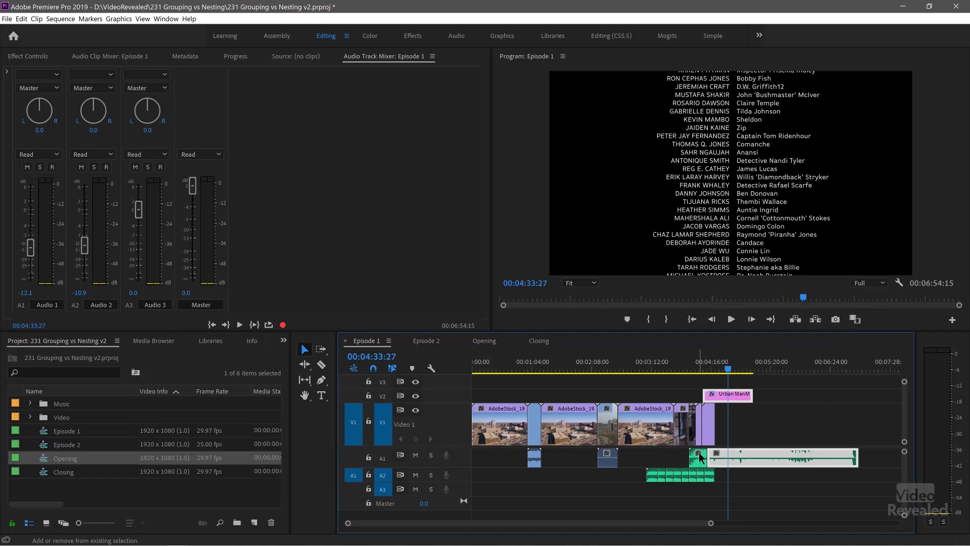
right_click(743, 461)
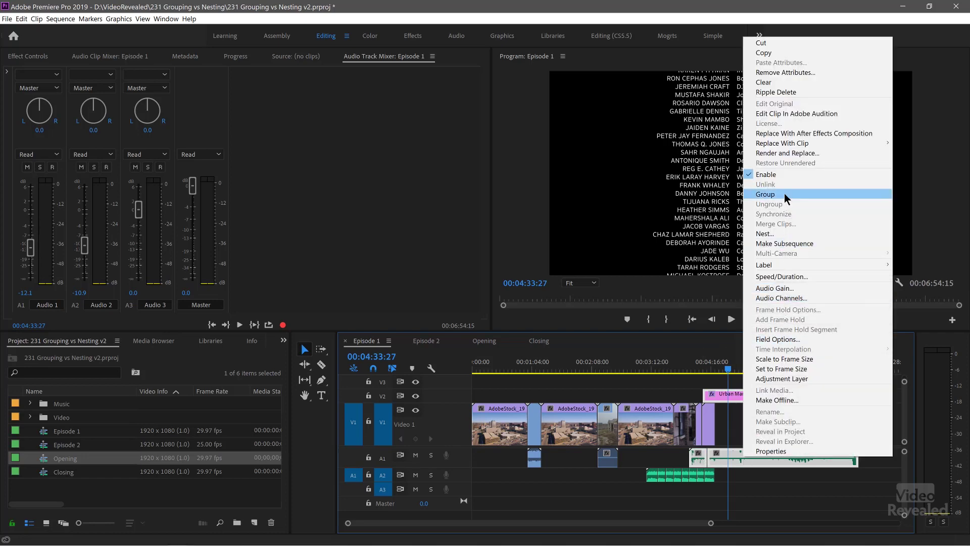
left_click(766, 195)
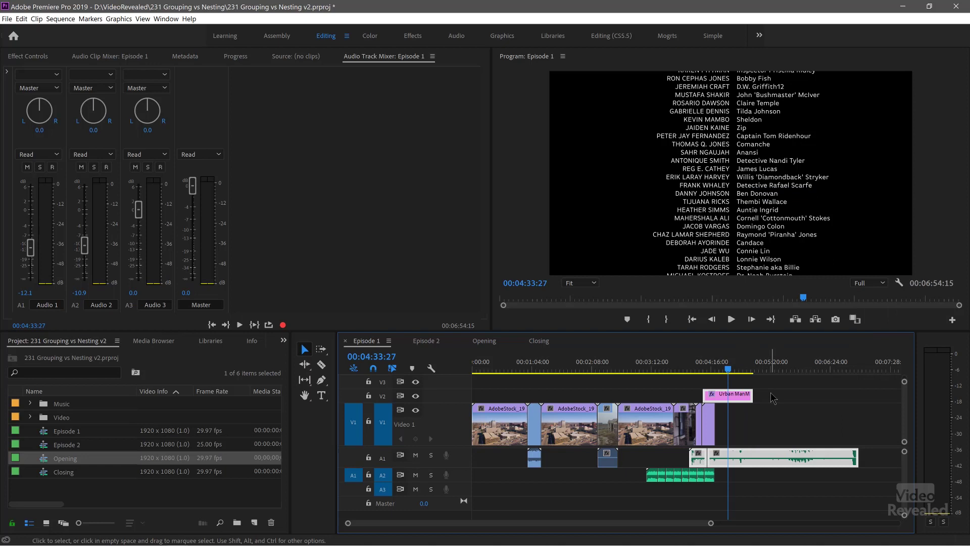
- Test moving the grouped credits title and music clips about 41 seconds later, and undo the move
left_click(771, 397)
left_click_drag(737, 399, 777, 394)
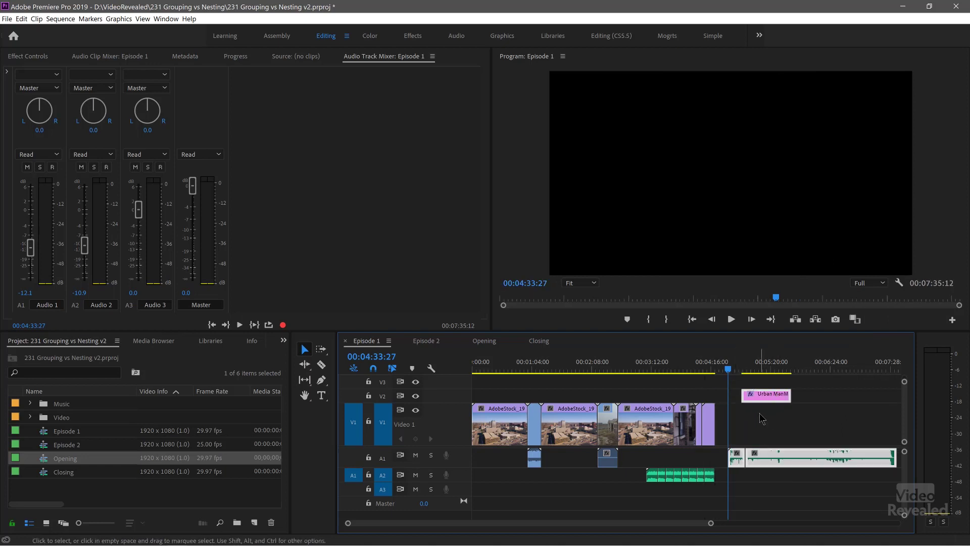
key("ctrl+z")
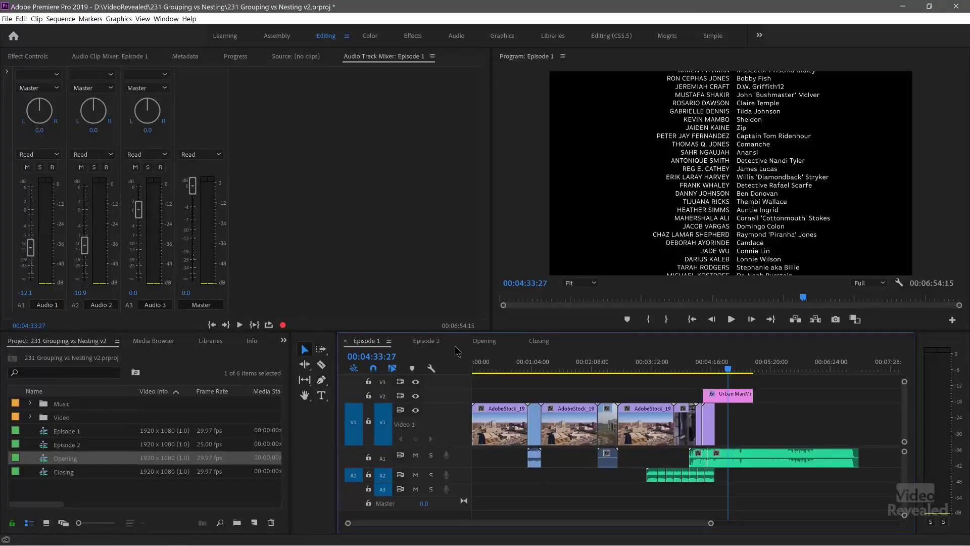
- Insert the Opening sequence as a nest at the start of Episode 1, on tracks V1 and A2, shifting the existing clips later
left_click(489, 345)
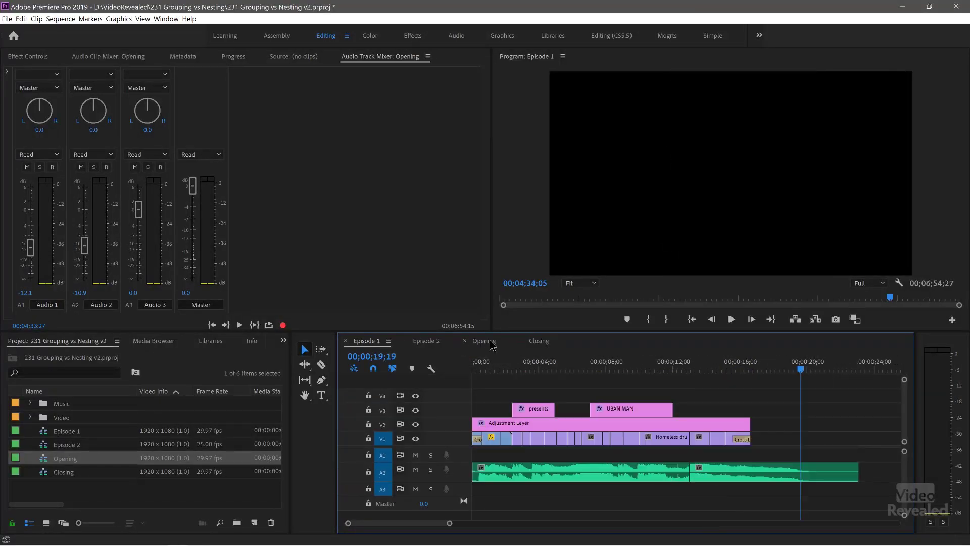
left_click(367, 341)
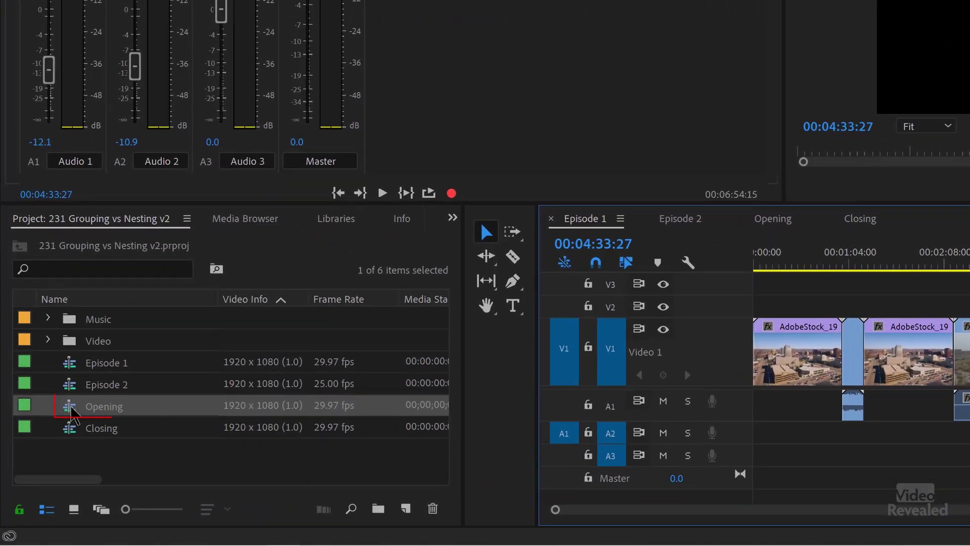
left_click(72, 409)
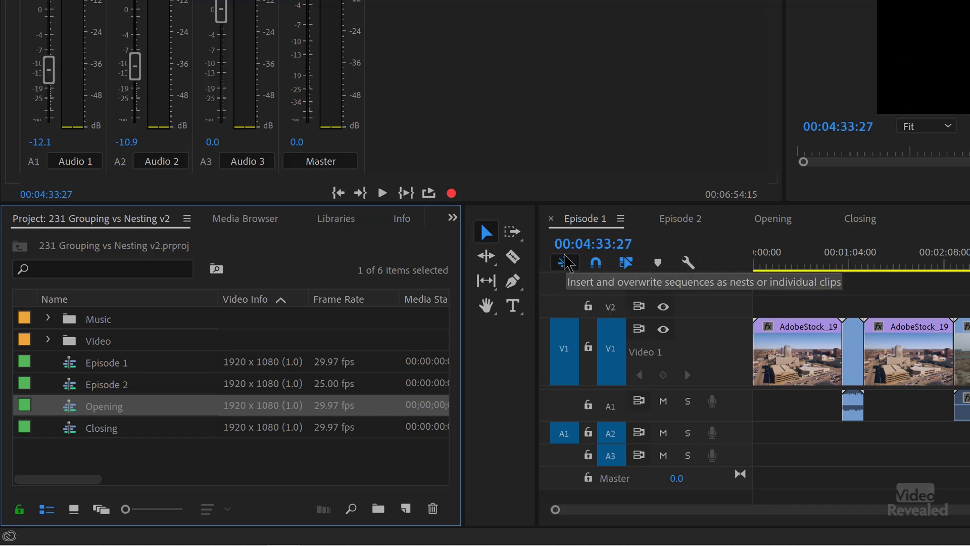
left_click_drag(76, 415, 773, 358)
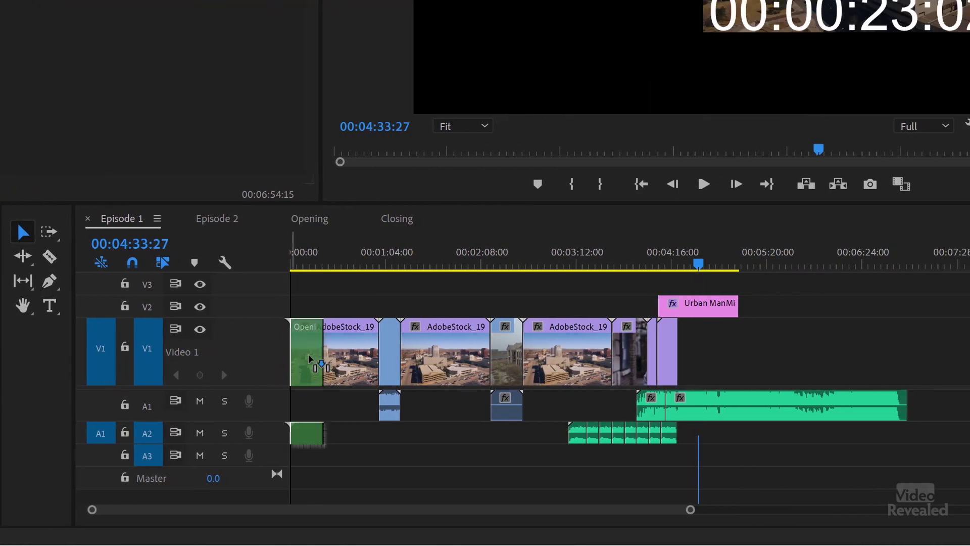
left_click_drag(311, 359, 285, 355)
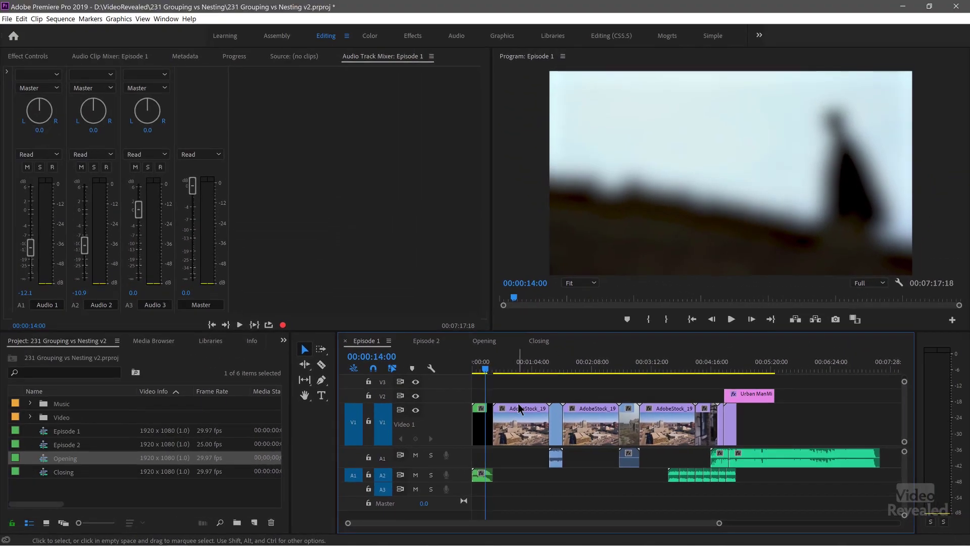
- Examine the nested Opening clip in Episode 1 and compare its end with the individual layers and music inside the Opening sequence
key("equal")
key("equal")
key("equal")
key("equal")
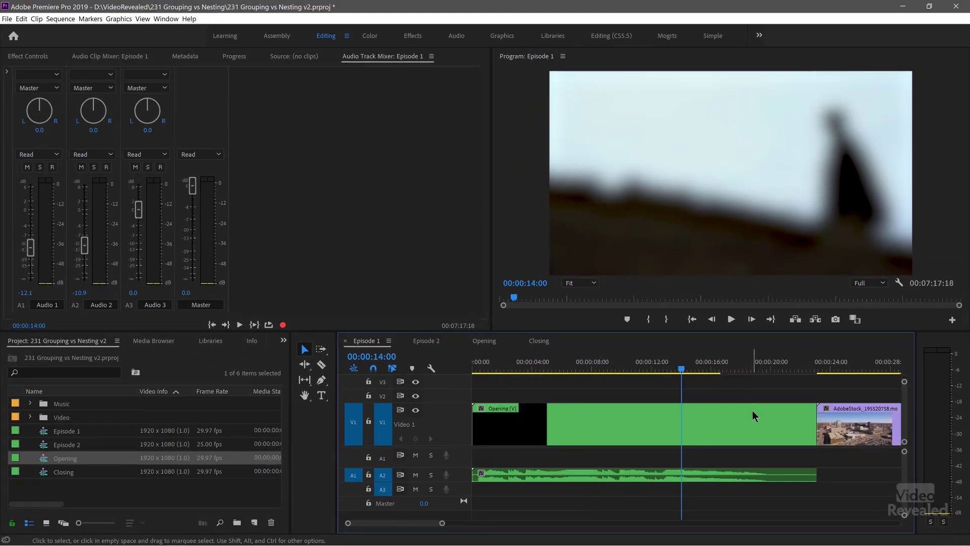
left_click(485, 341)
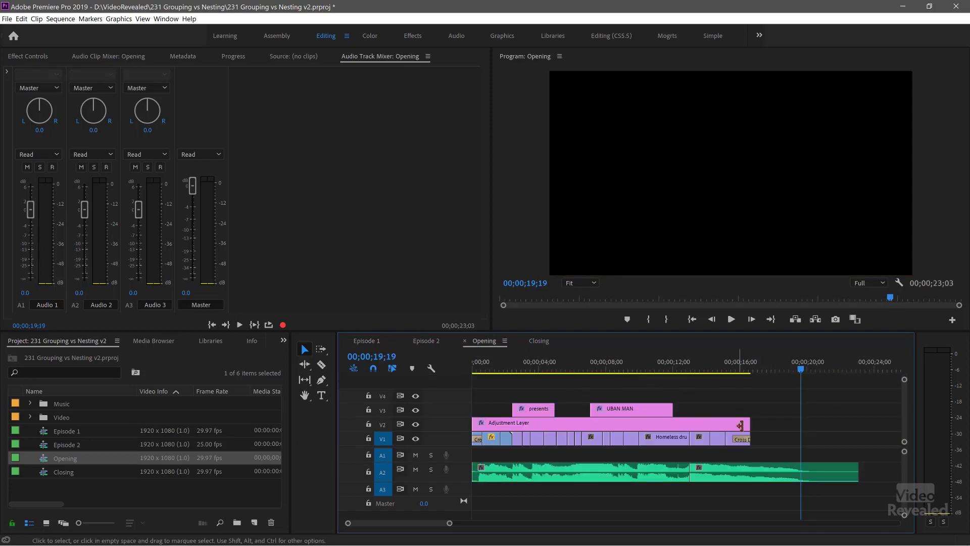
left_click_drag(764, 371, 755, 369)
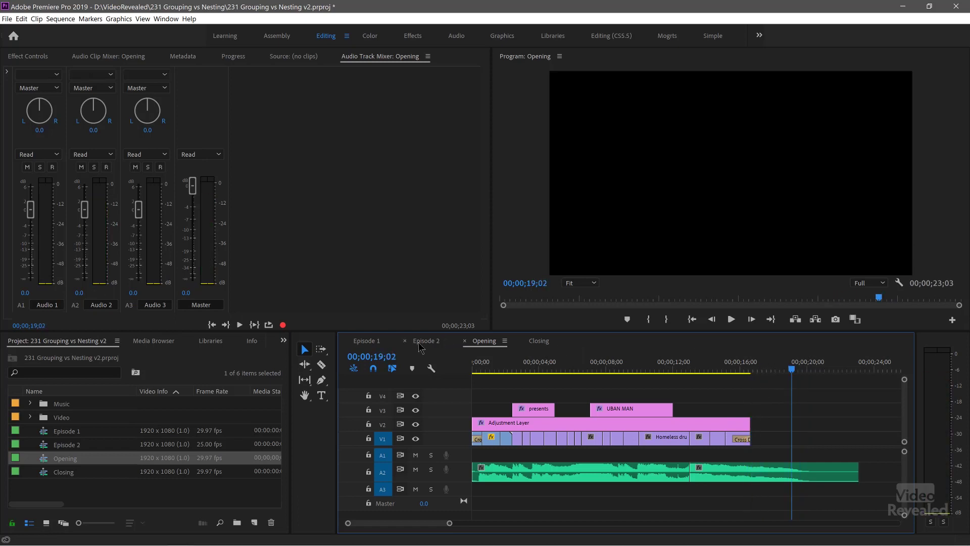
left_click(367, 341)
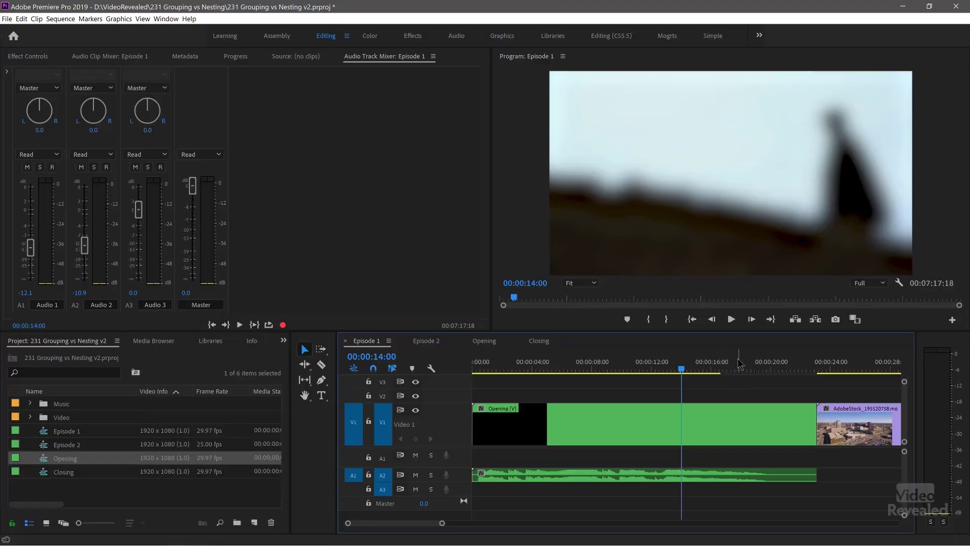
left_click_drag(738, 363, 781, 363)
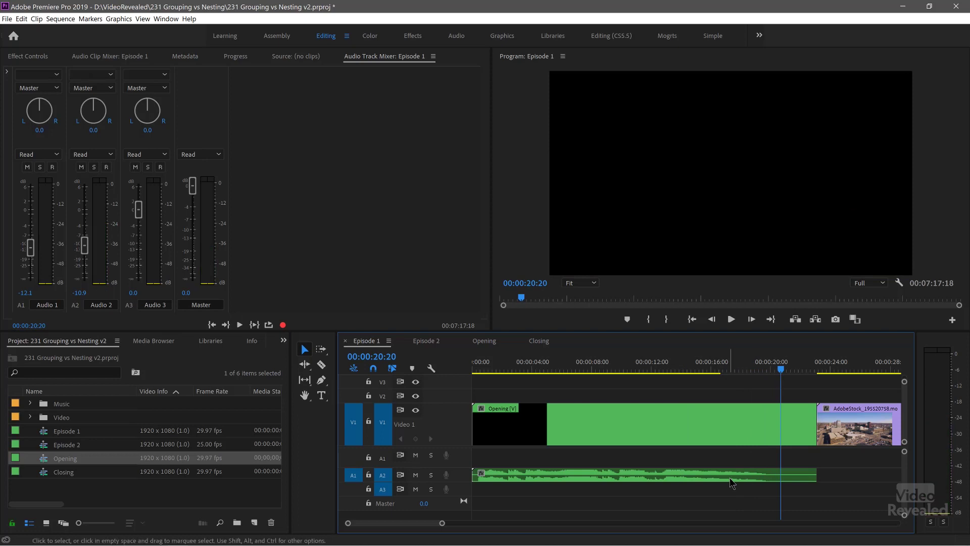
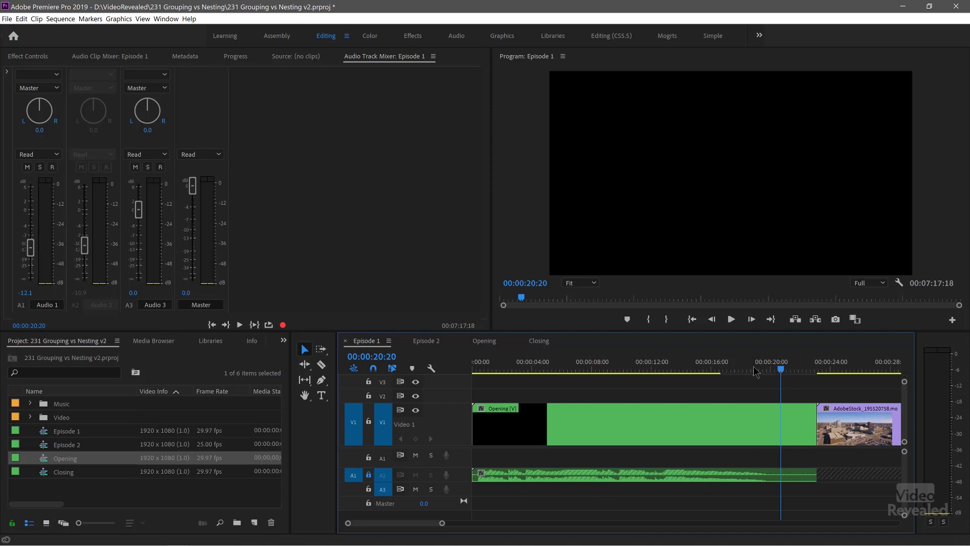
- Try trimming the end of the Opening nest's video to 00:00:16:23 with the Ripple Edit tool, and undo the trim
left_click_drag(730, 365, 723, 365)
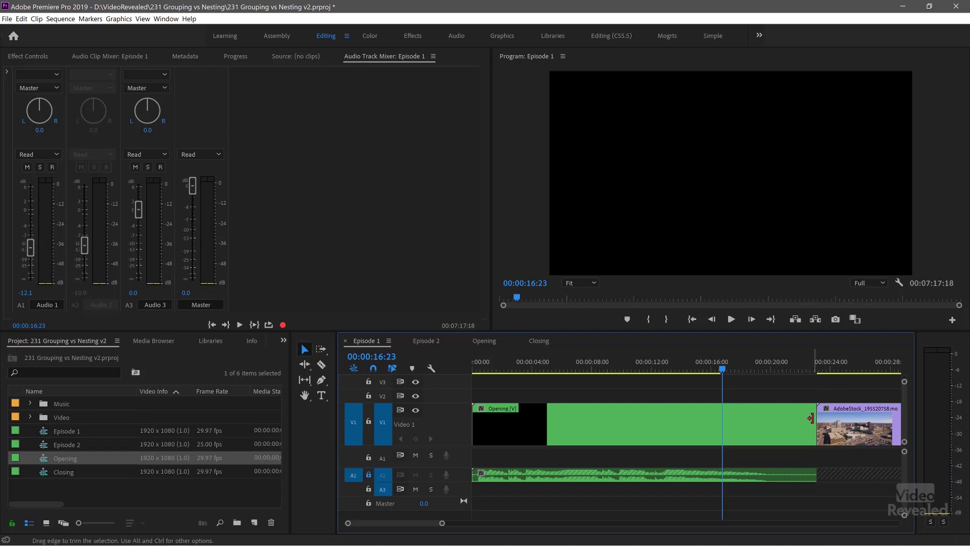
left_click(304, 364)
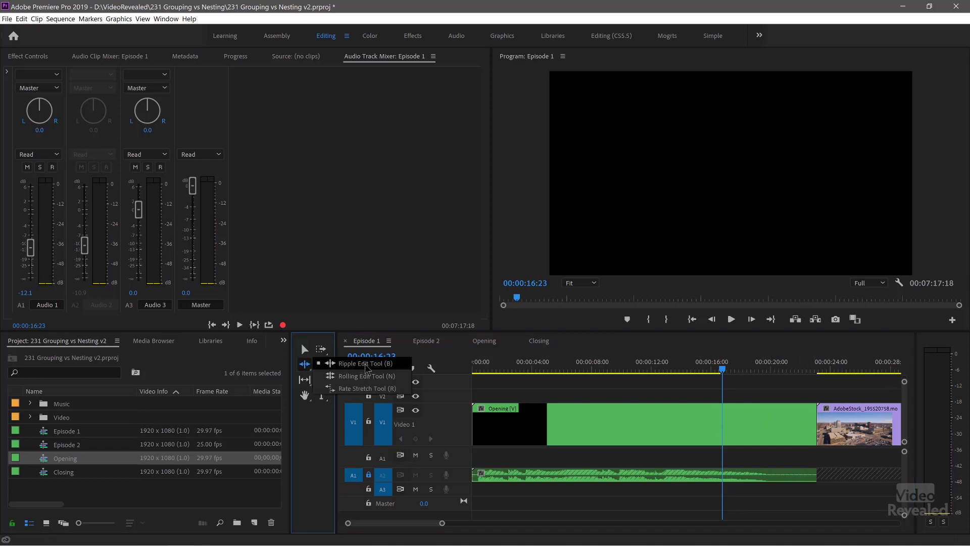
left_click(367, 367)
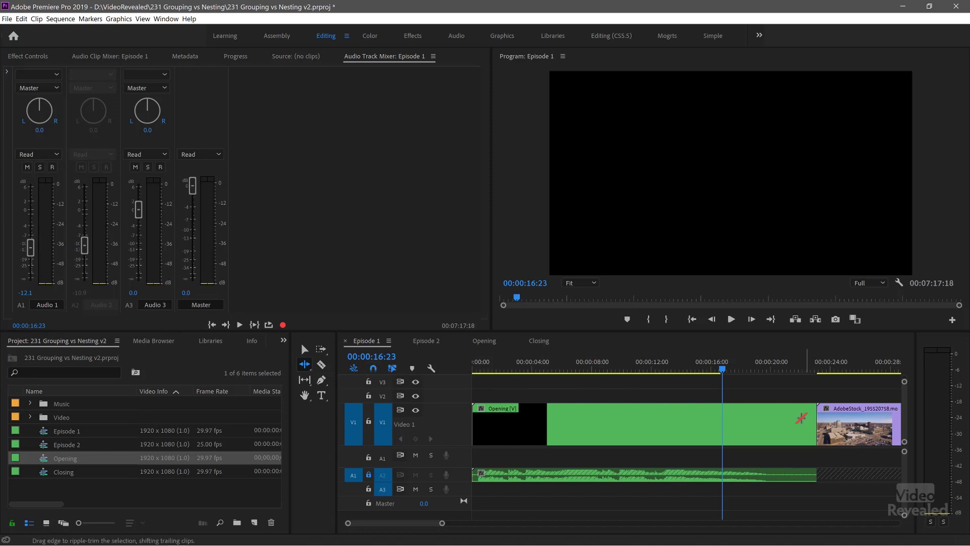
left_click_drag(811, 417, 723, 414)
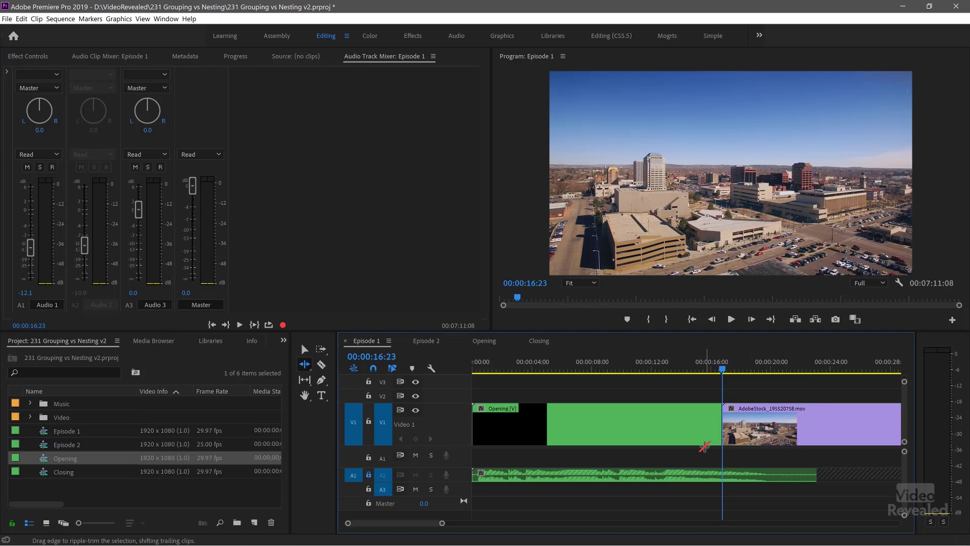
key("ctrl+z")
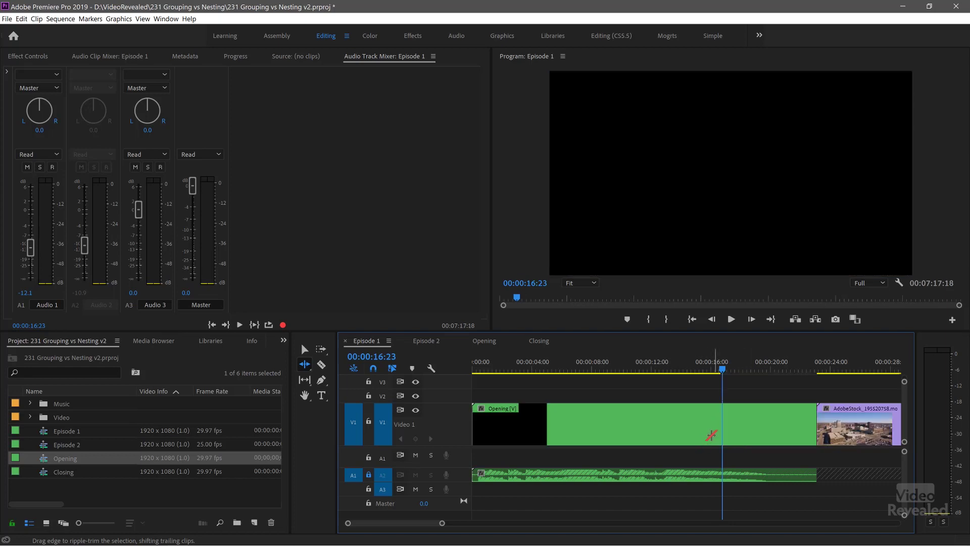
- Ripple-trim the Opening nest's video end to 00:00:16:23 using the Selection tool's ripple modifier, and play across the transition
left_click(304, 349)
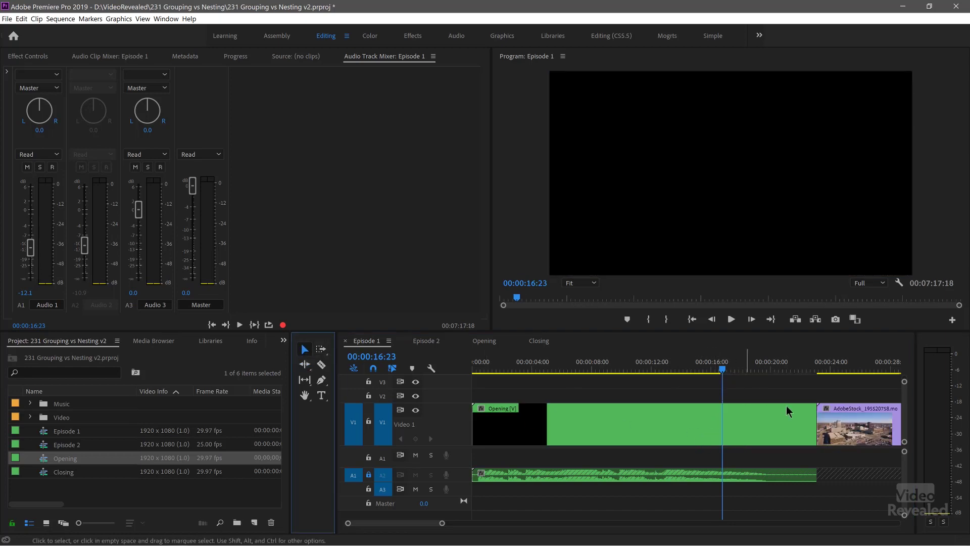
key("ctrl")
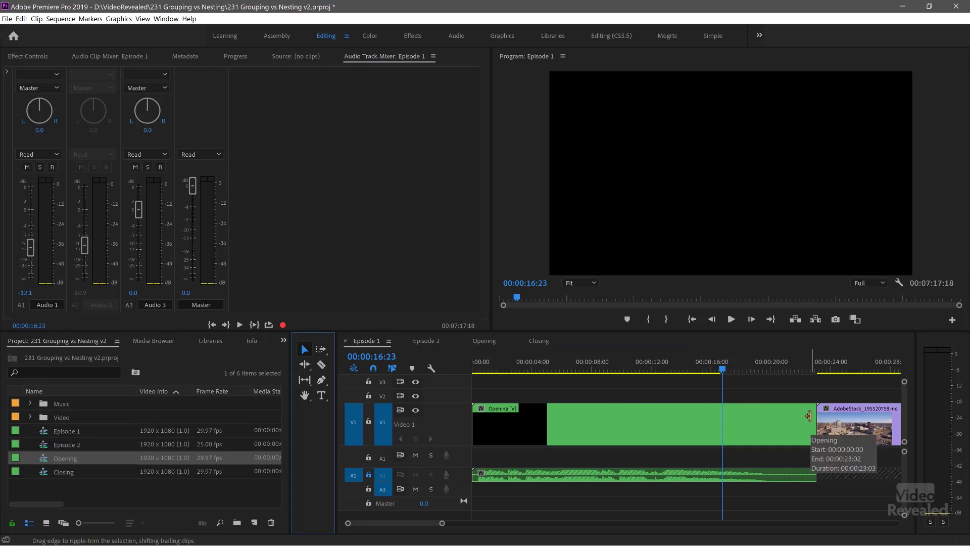
left_click_drag(808, 416, 717, 415)
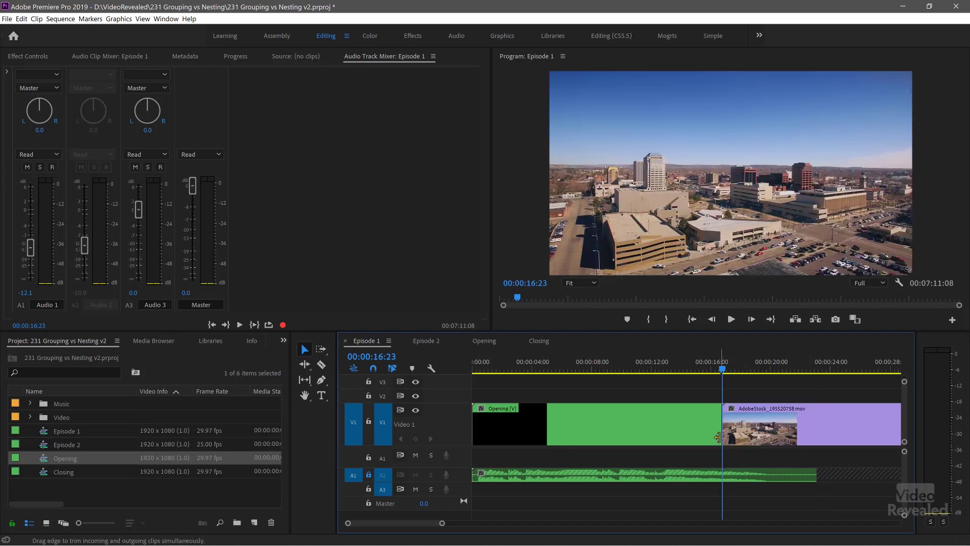
key("j")
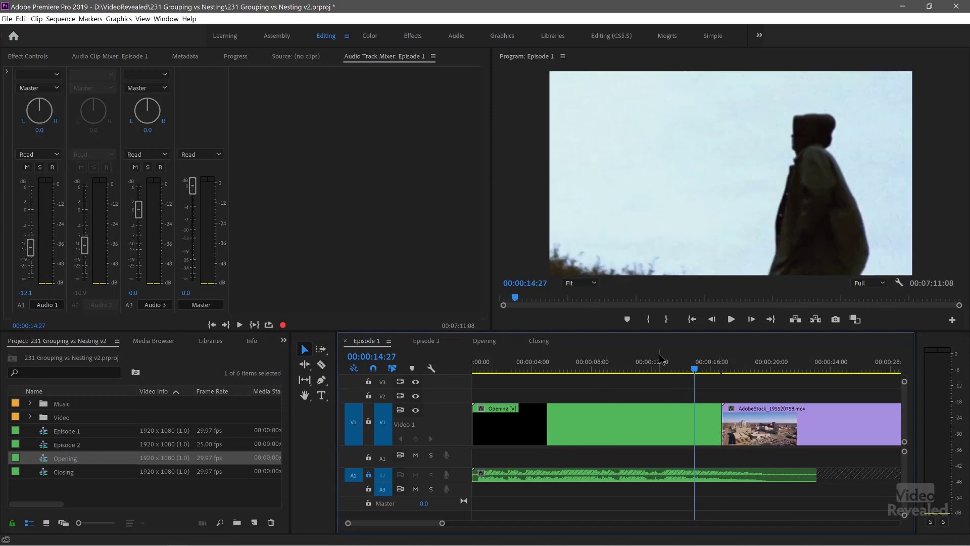
key("shift+k")
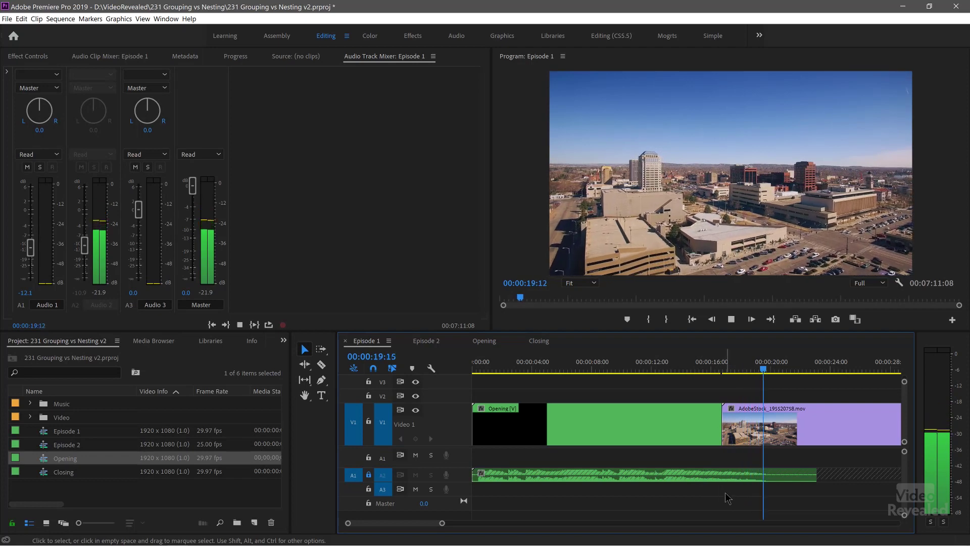
key("space")
- Delete the Opening nest's video, unlock A2 to delete its audio, and close the empty gap at the start of V1
left_click(667, 423)
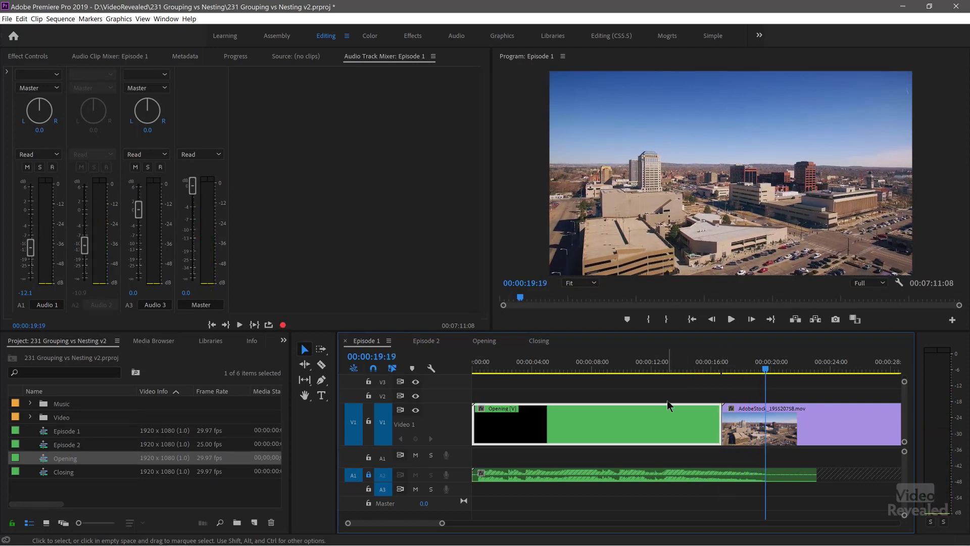
key("Delete")
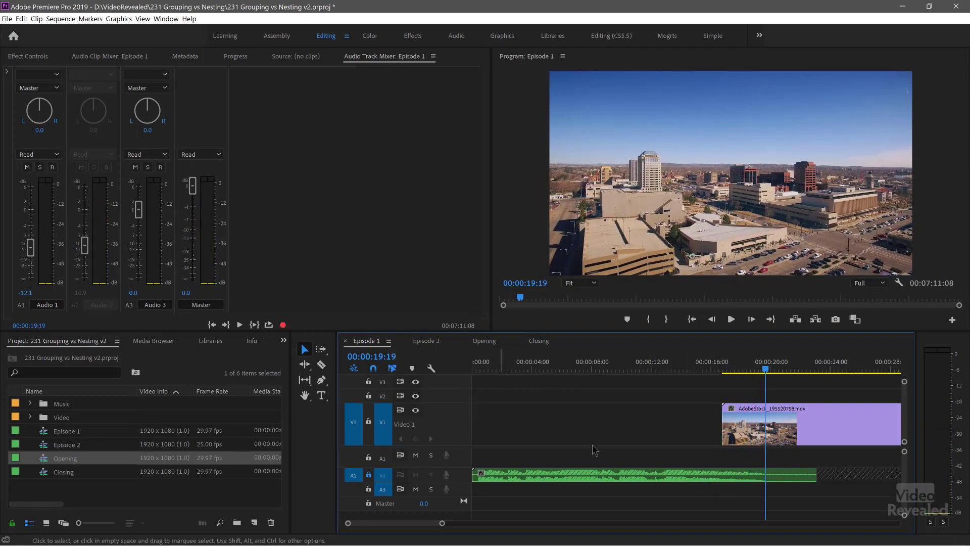
left_click(369, 475)
left_click(528, 478)
key("Delete")
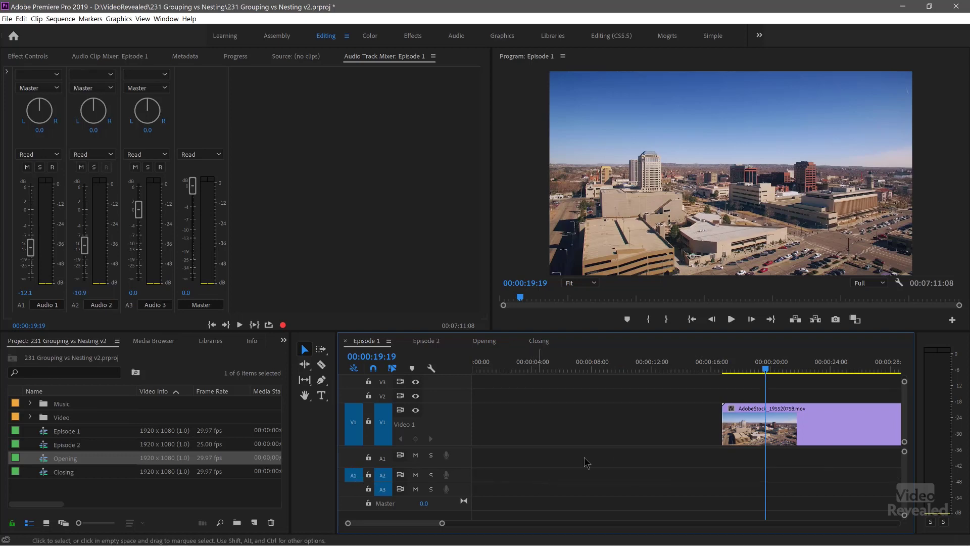
left_click(648, 416)
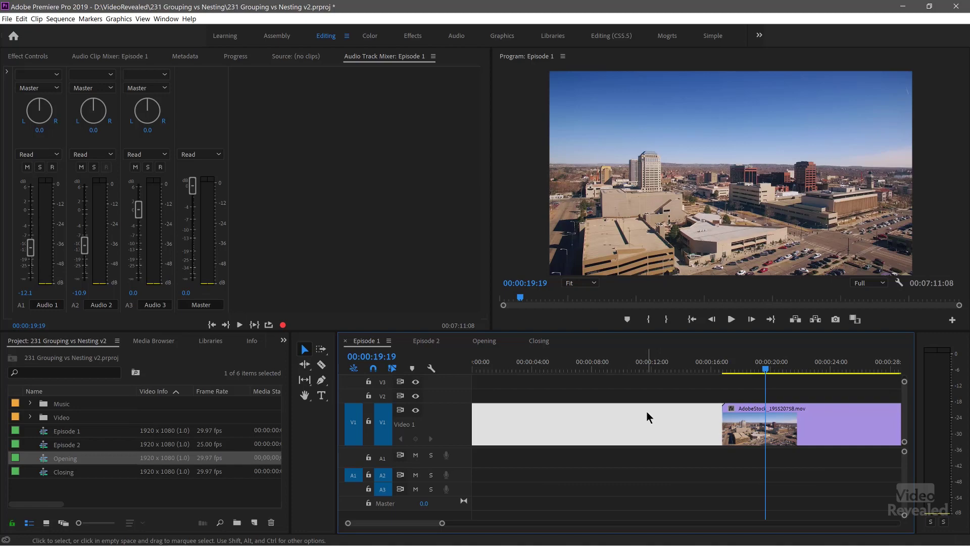
key("Delete")
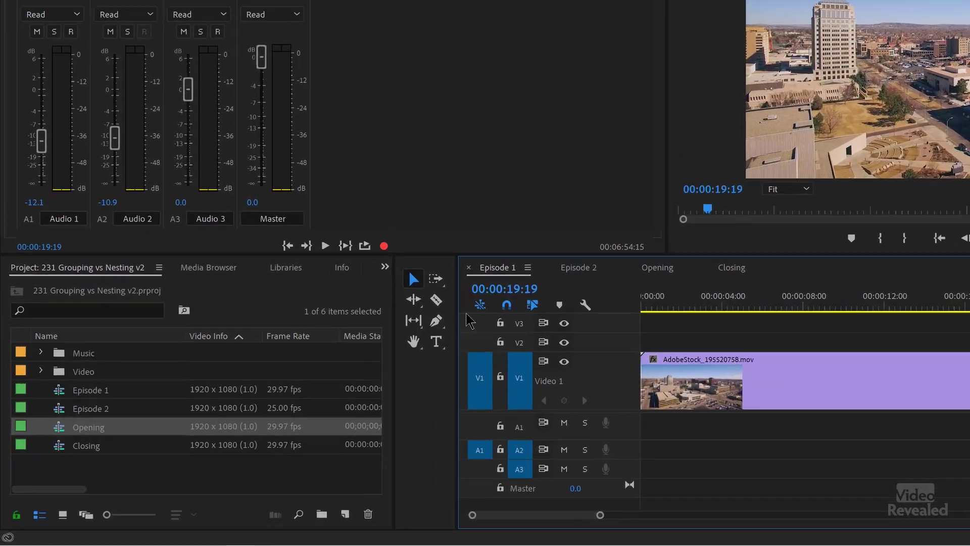
- Turn off nesting for inserted sequences and insert the Opening sequence's individual clips at the start of Episode 1, shifting existing clips later
left_click(360, 365)
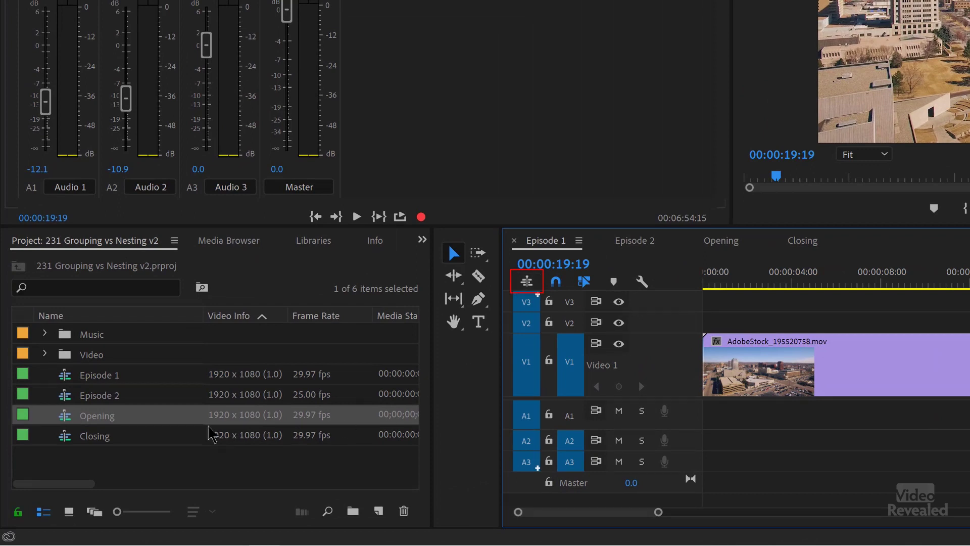
left_click_drag(68, 423, 183, 419)
left_click_drag(597, 390, 701, 372)
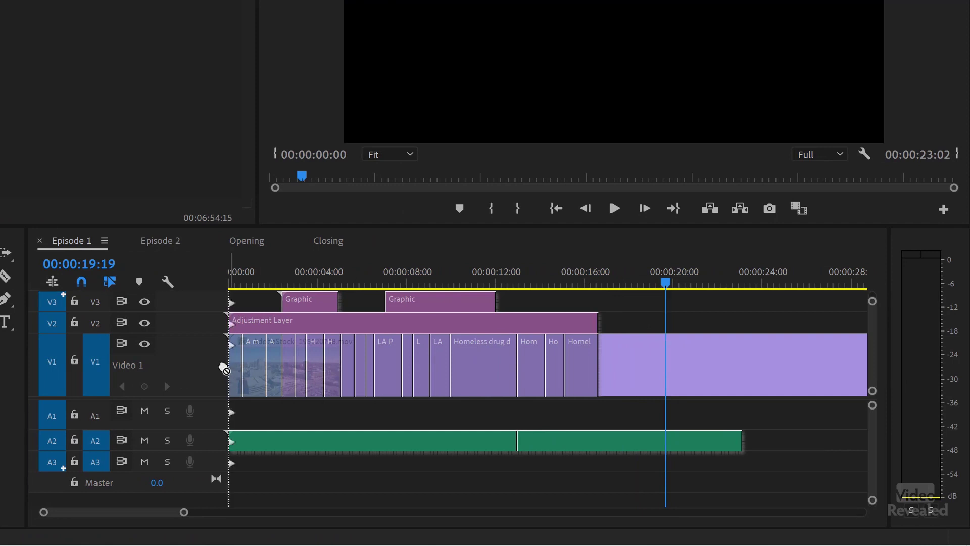
left_click_drag(222, 368, 289, 346)
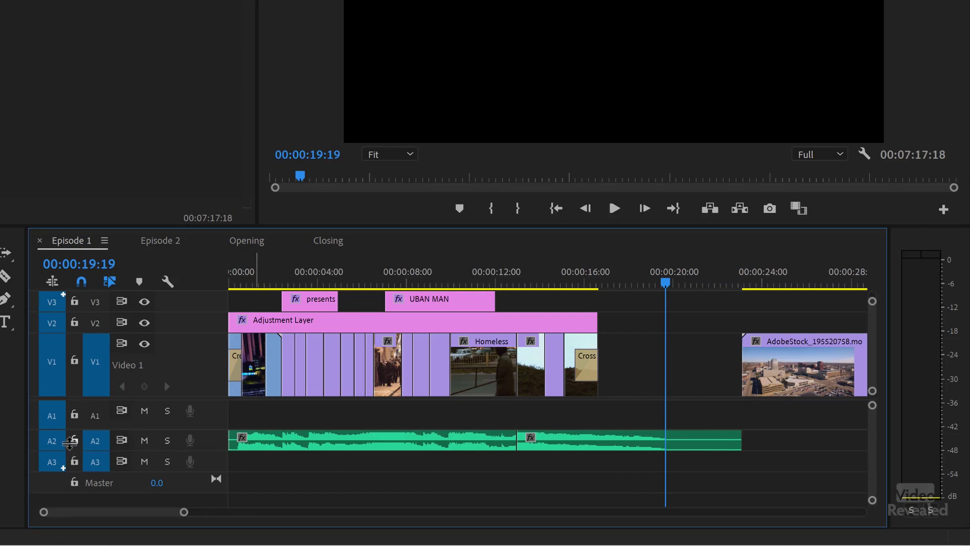
- With track A2 locked, close the V1 gap between the opening clips and the AdobeStock city clip, and play across the transition
left_click(681, 369)
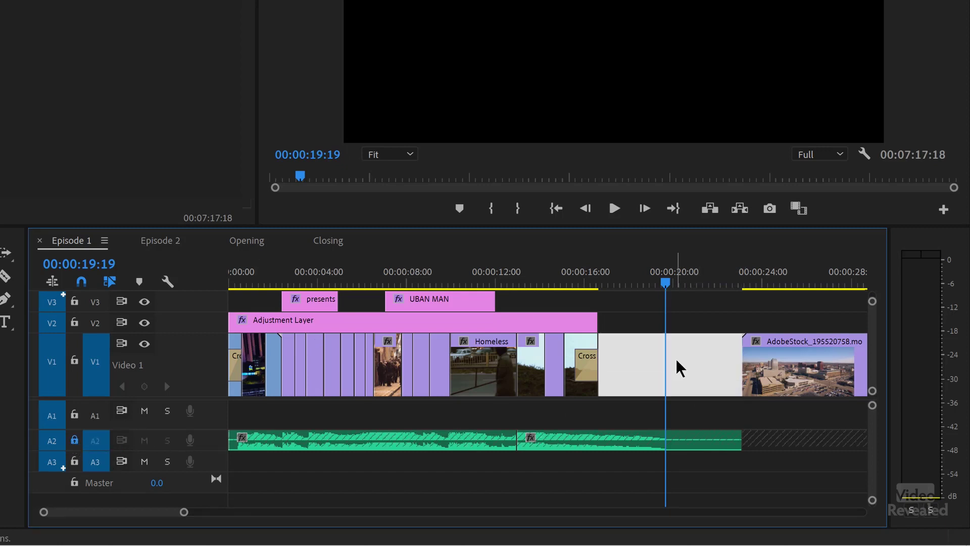
key("Delete")
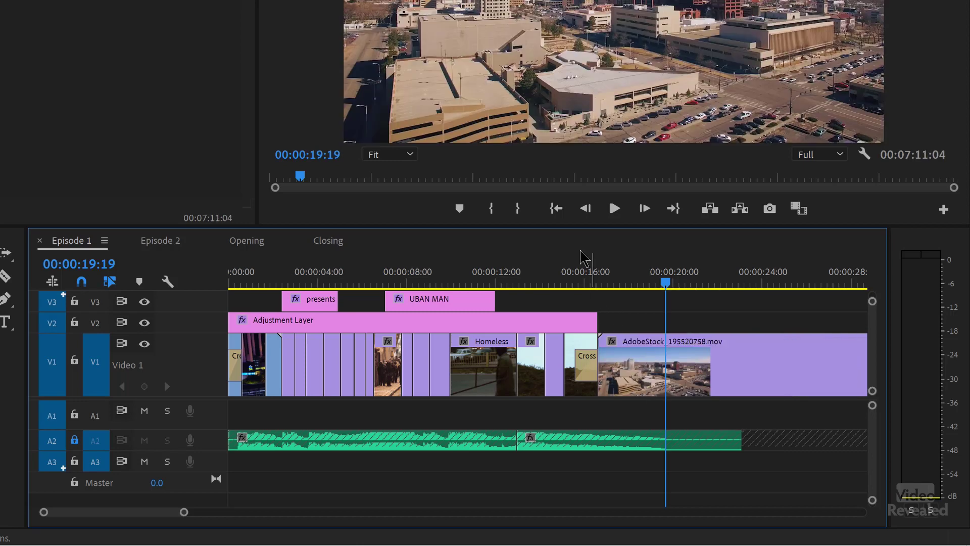
left_click(573, 286)
key("space")
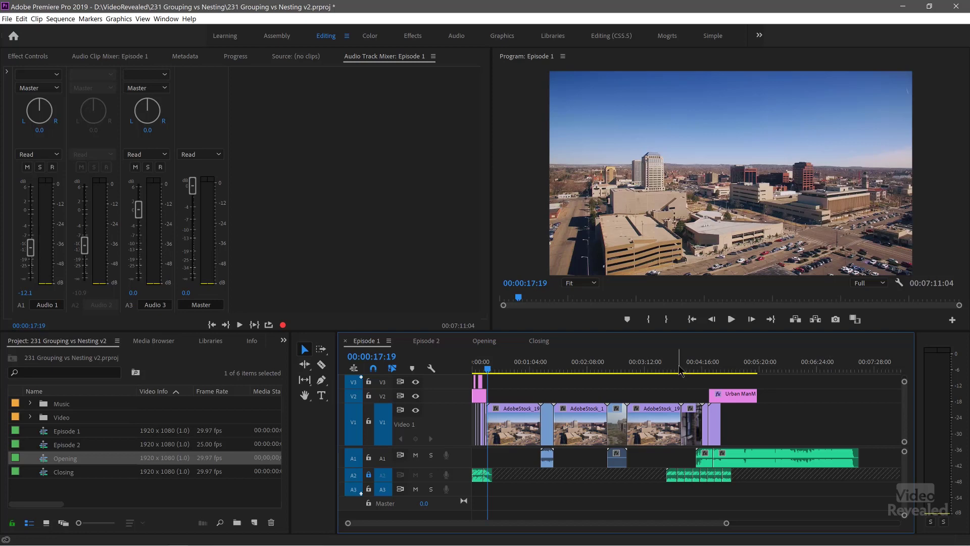
- Play the end of Episode 1 to check the closing credits title against its music and video
key("space")
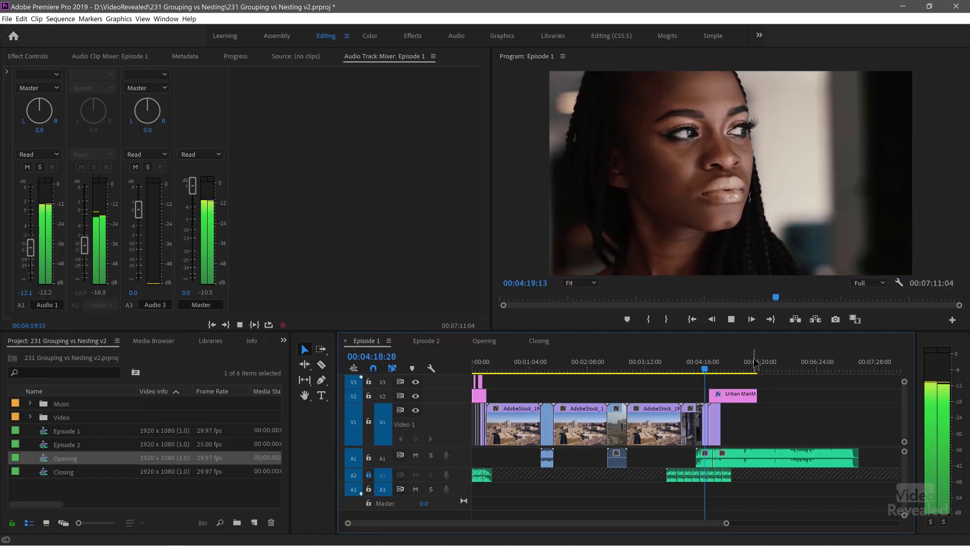
key("=")
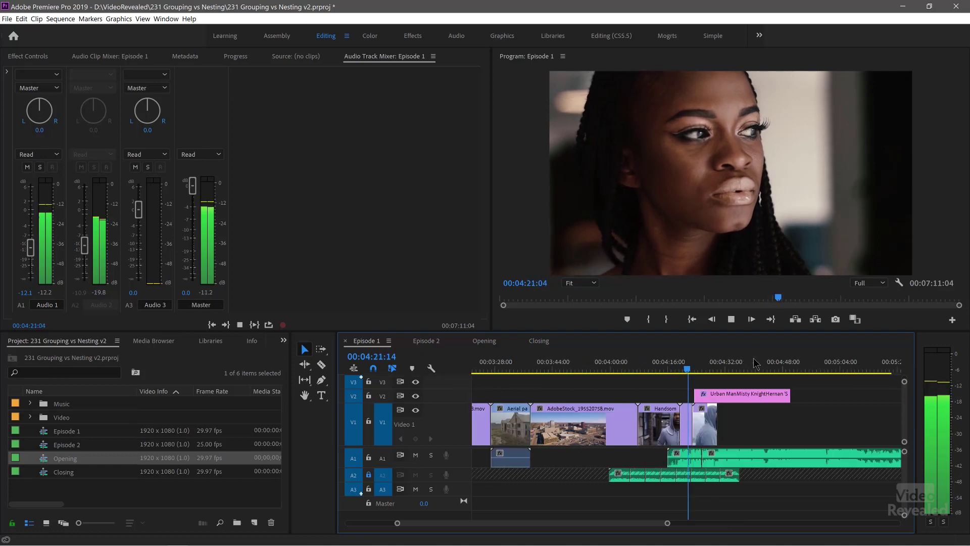
key("=")
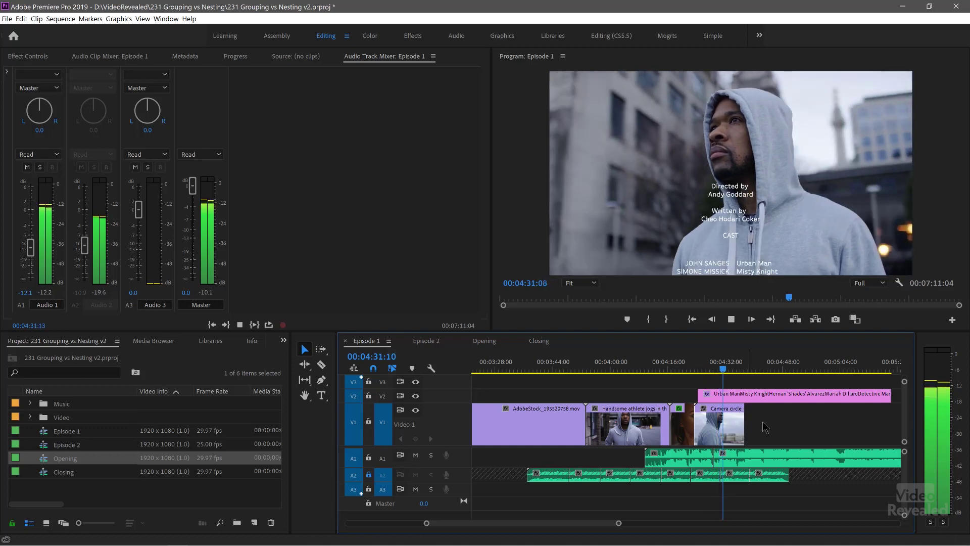
key("space")
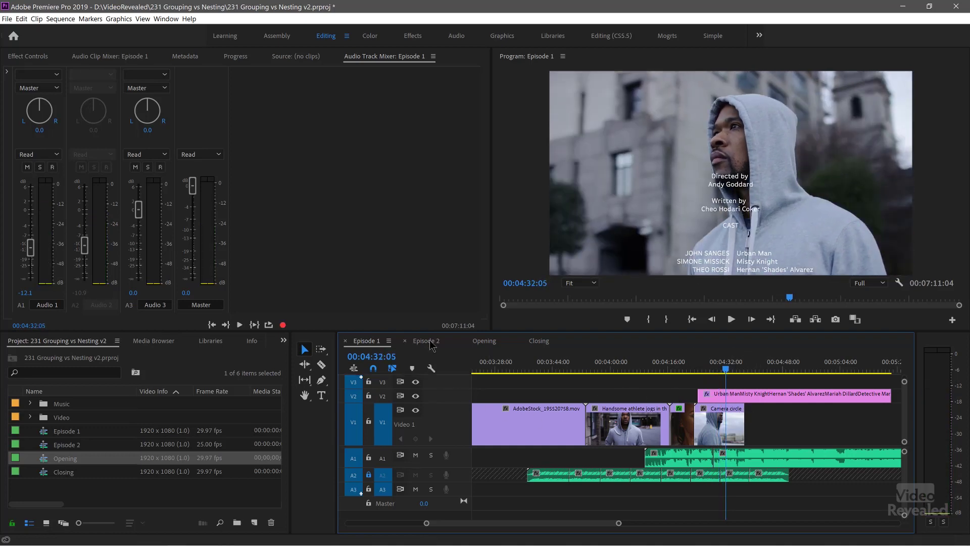
- In Episode 2, turn on nesting for inserted sequences and place the Closing sequence on V3 and A2, overlapping the last clip's end
left_click(430, 342)
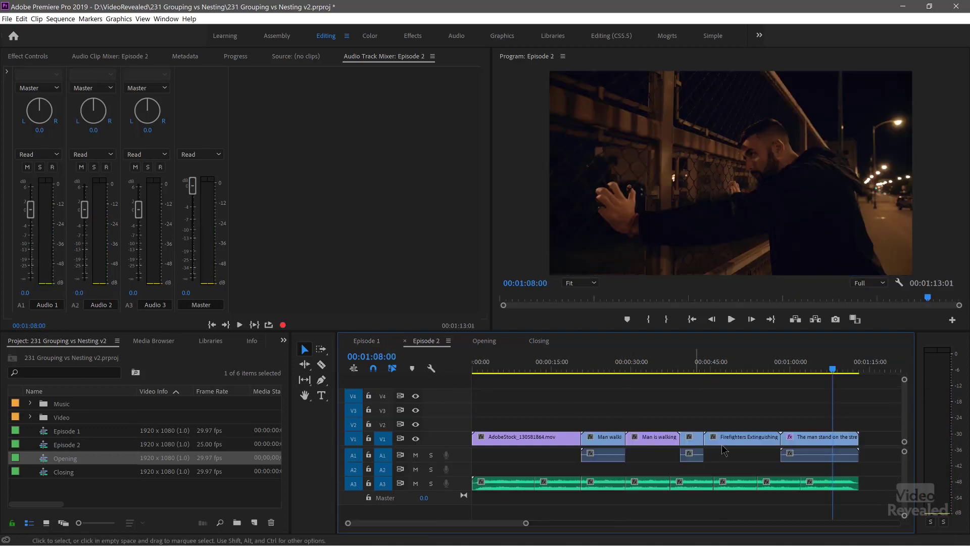
left_click(45, 478)
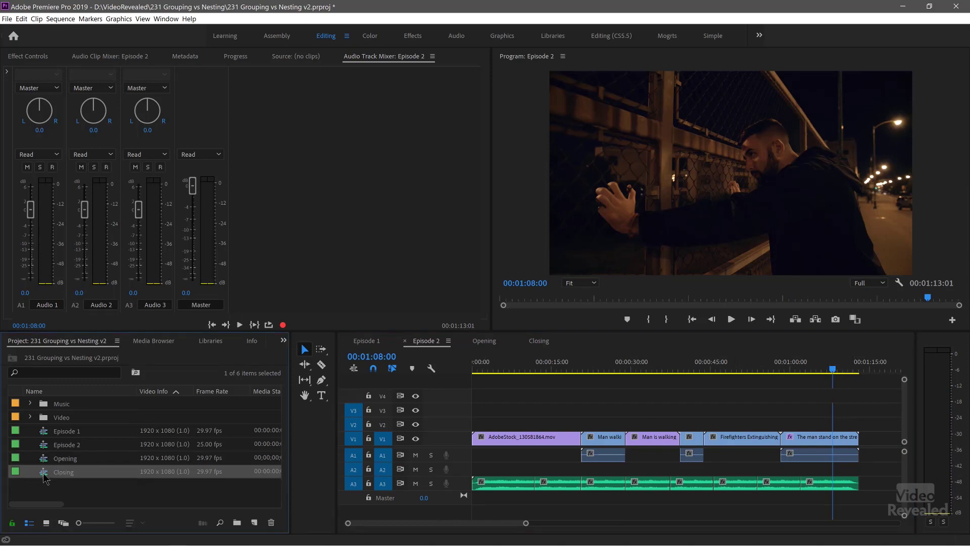
left_click(353, 370)
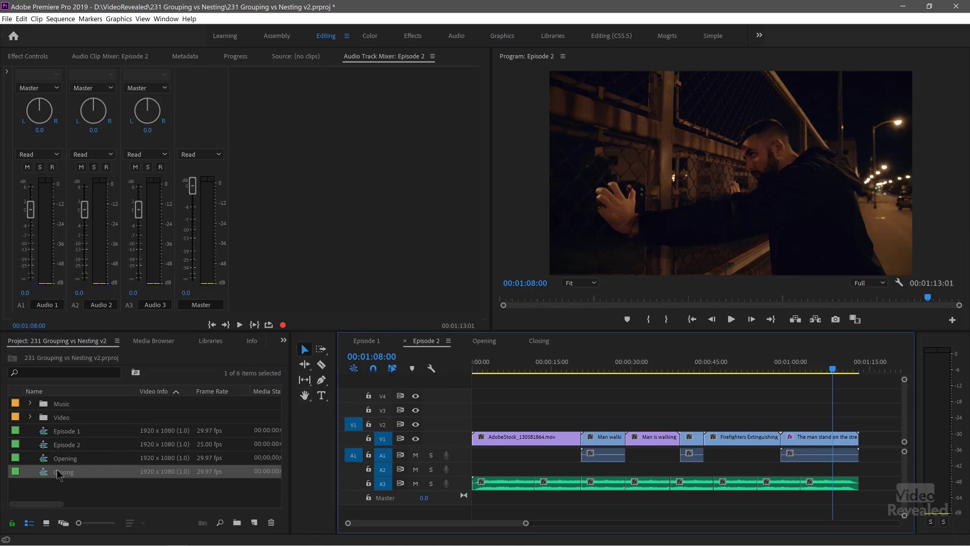
left_click_drag(45, 475, 848, 473)
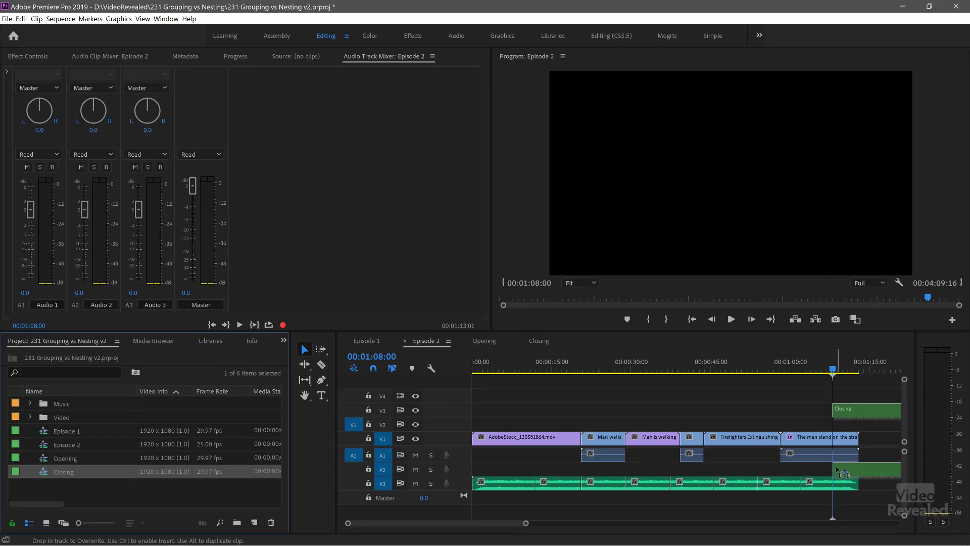
left_click_drag(847, 473, 847, 473)
scroll(808, 470, "down", 5)
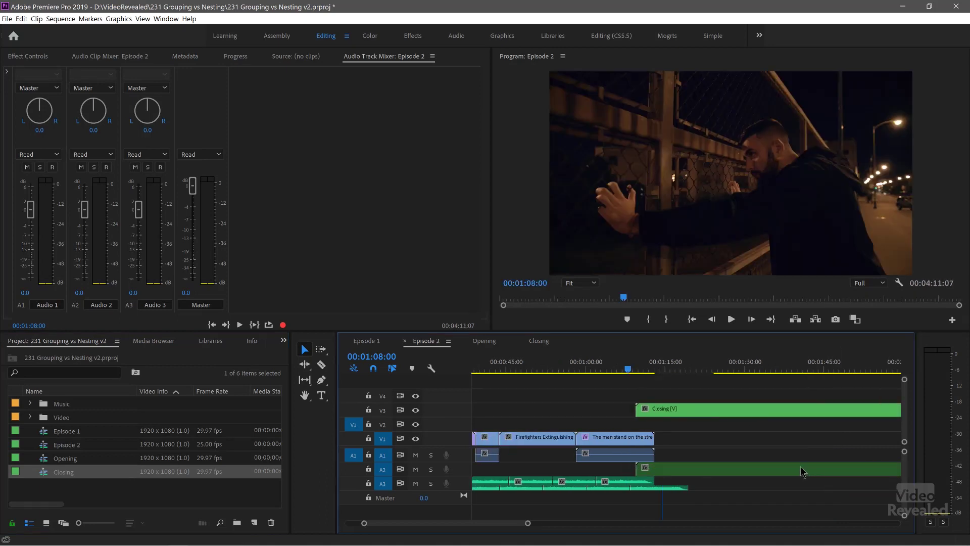
- Play the end of Episode 2 with the Closing nest, and move the nest 00:00:07:14 earlier
key("space")
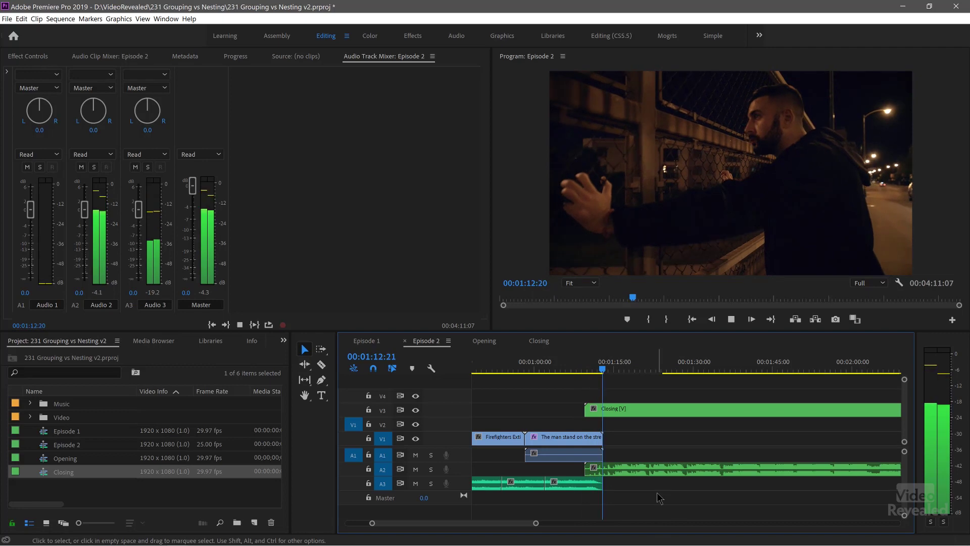
key("space")
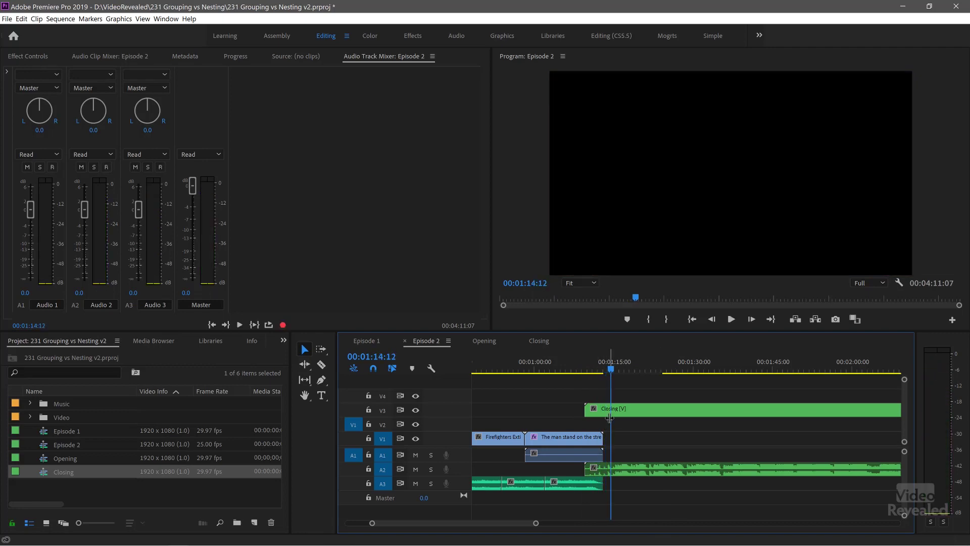
left_click_drag(608, 413, 568, 413)
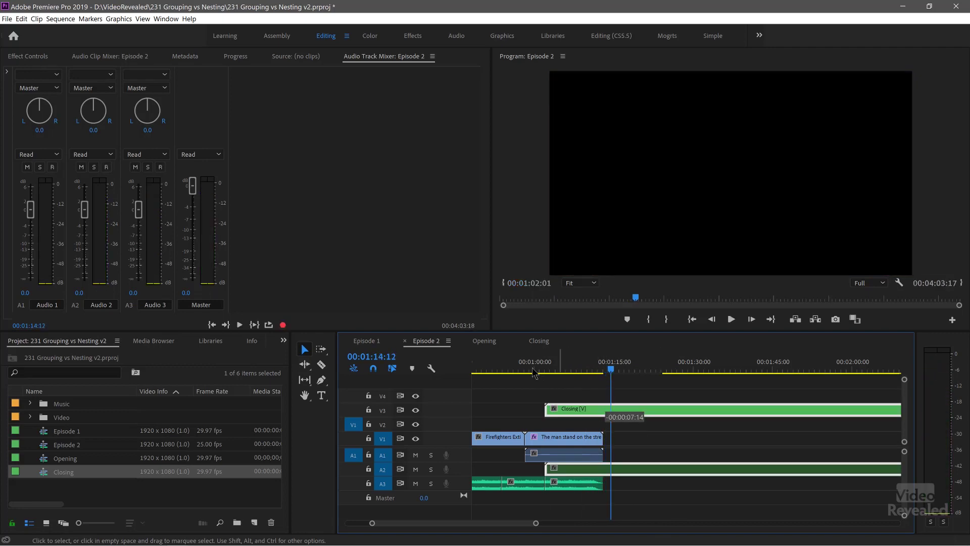
- Play Episode 2 from just before the Closing nest and lower the Audio 2 track level to -8.6 dB
left_click(544, 369)
key("space")
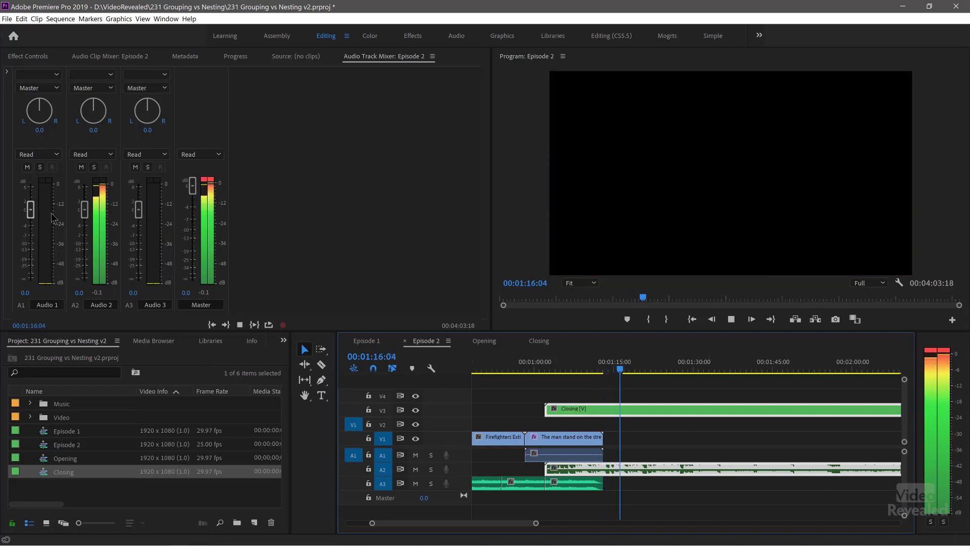
left_click_drag(82, 211, 75, 250)
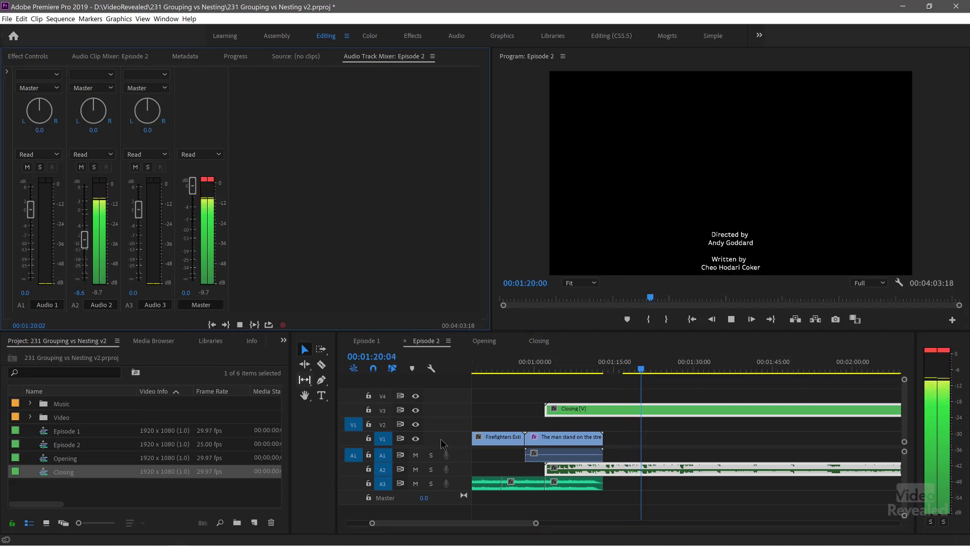
- Stop the playback and delete the nested Closing clip from V3 and A2 of Episode 2
key("space")
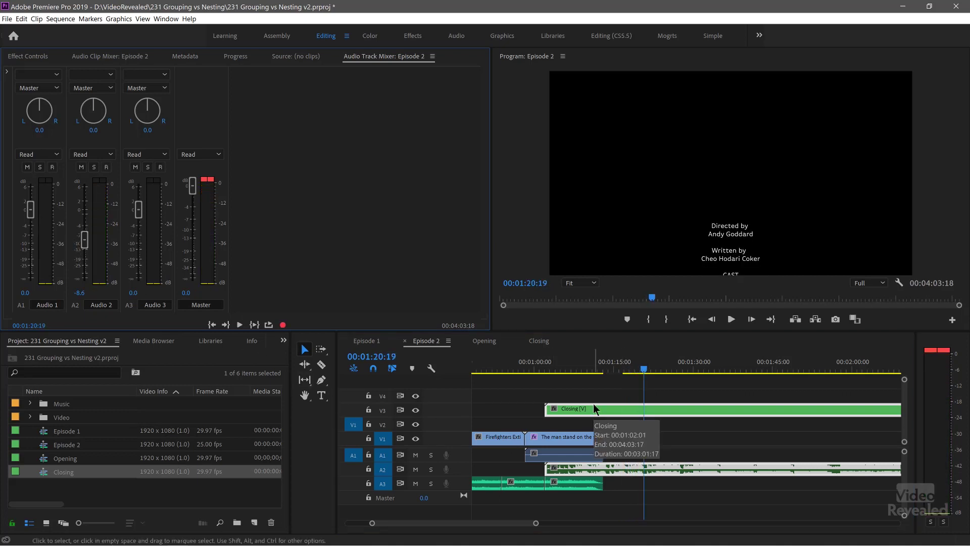
left_click(661, 422)
left_click(656, 411)
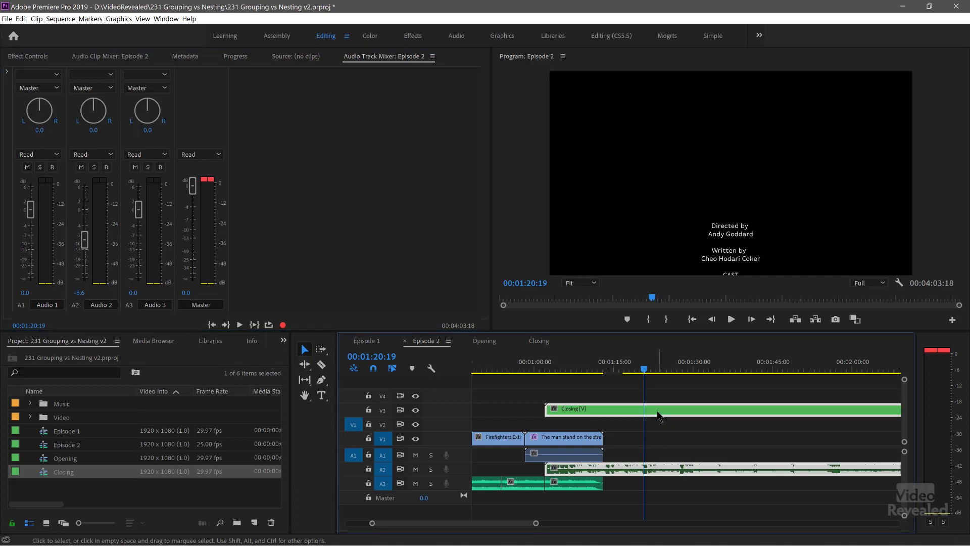
key("Delete")
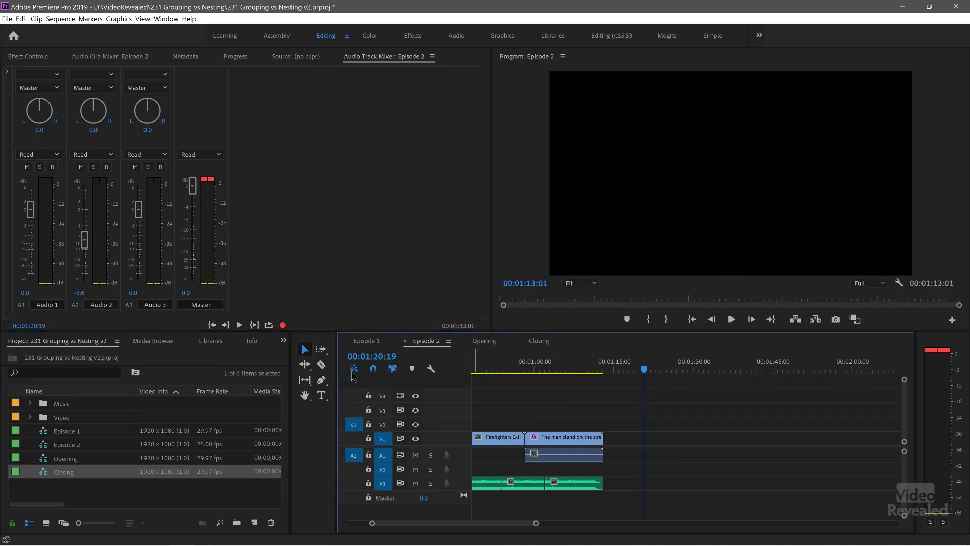
- Turn off nesting, add the Closing sequence to V3 and A2 as individual clips starting at 00:00:58:08, and set the playhead to 00:01:08:00
left_click_drag(47, 479, 528, 469)
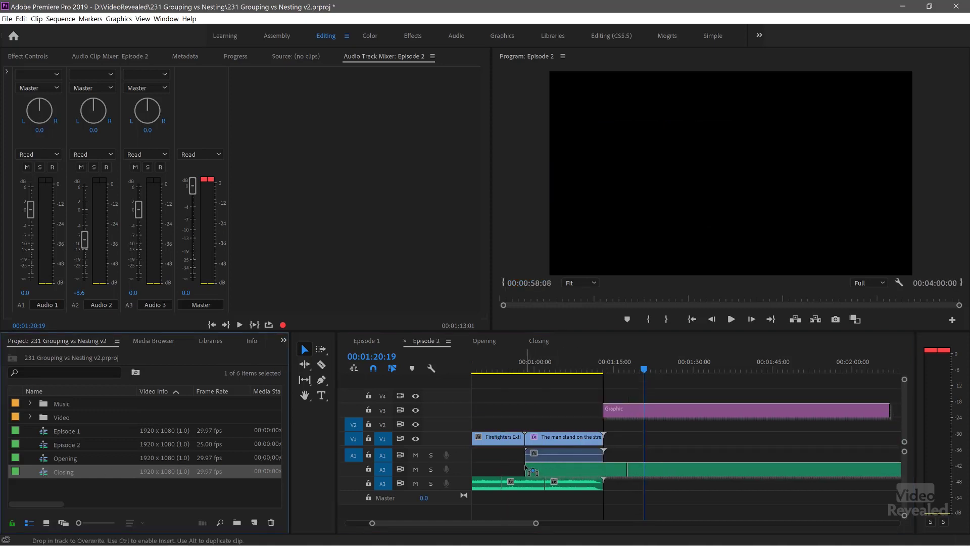
left_click(596, 362)
left_click_drag(596, 362, 576, 364)
- Group the closing credits graphic on V3 with the two closing music clips on A2
left_click(636, 408)
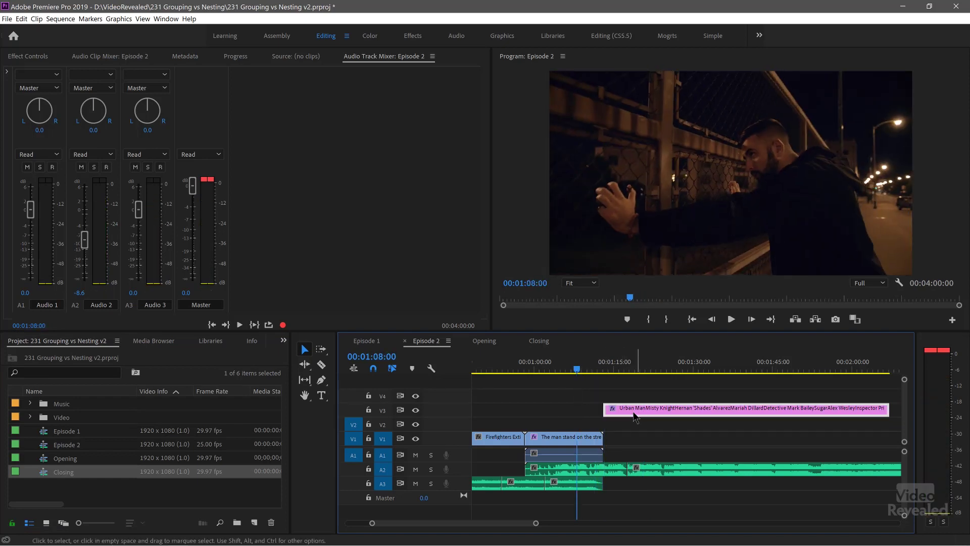
left_click(657, 469)
left_click(610, 468, "shift")
right_click(610, 468)
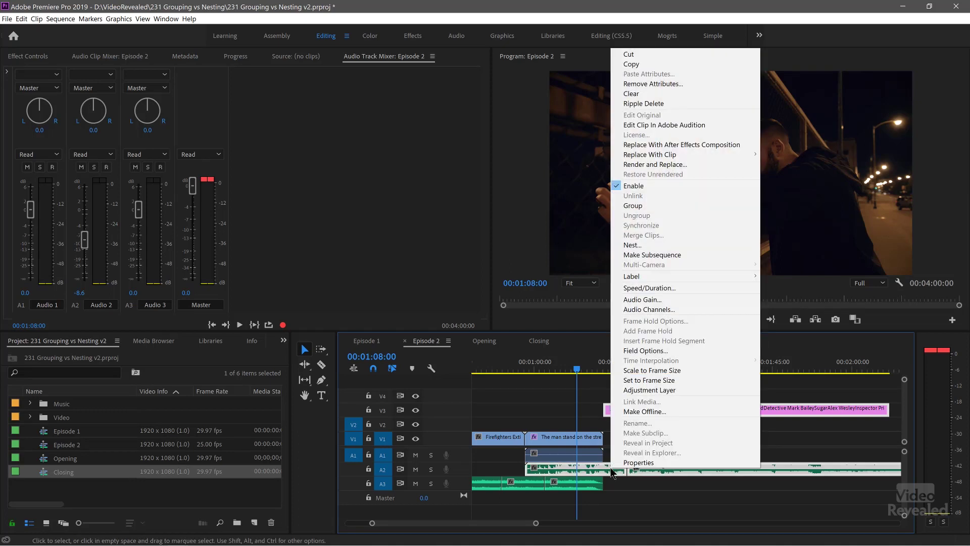
left_click(658, 203)
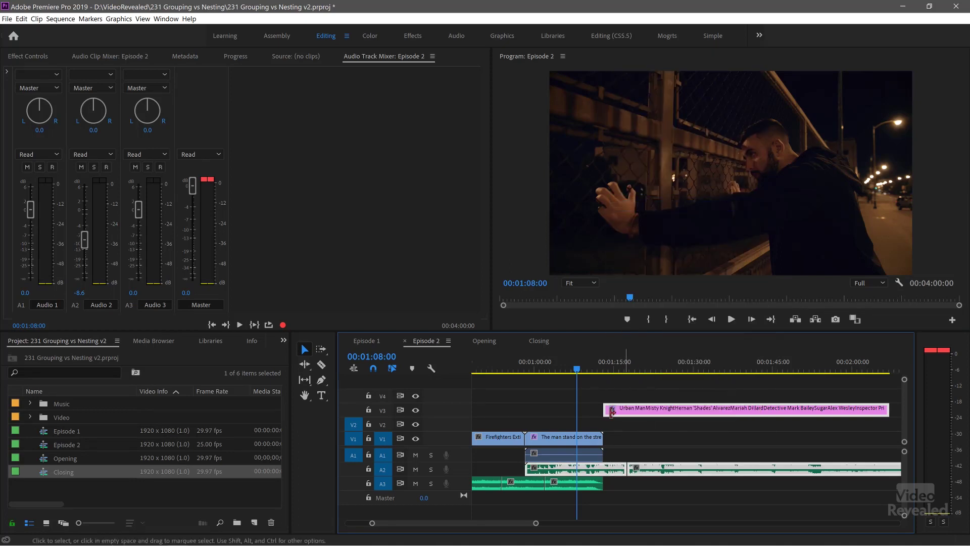
- Move the closing group earlier so the credits start just after 00:01:08:00, and play Episode 2 from the playhead
left_click_drag(620, 411, 598, 411)
left_click(621, 468)
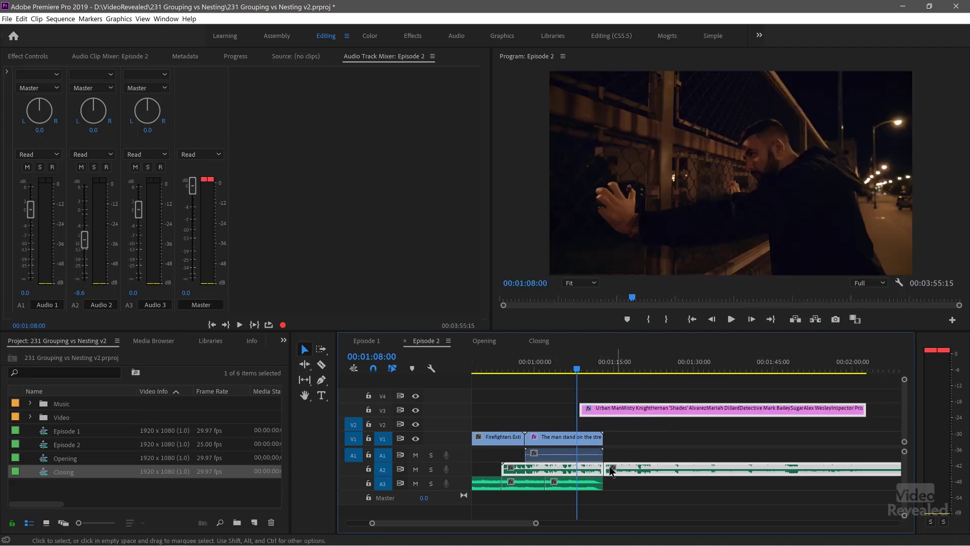
key("space")
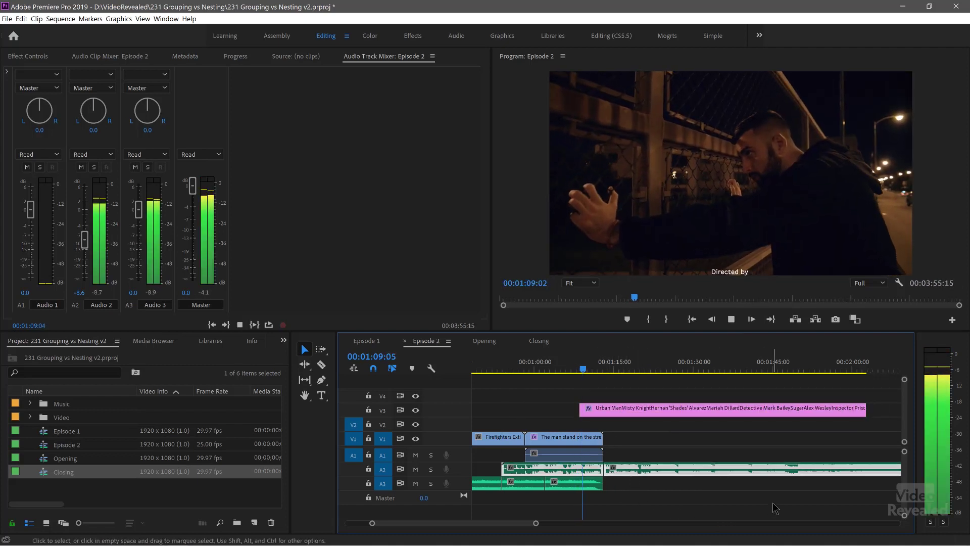
left_click(769, 501)
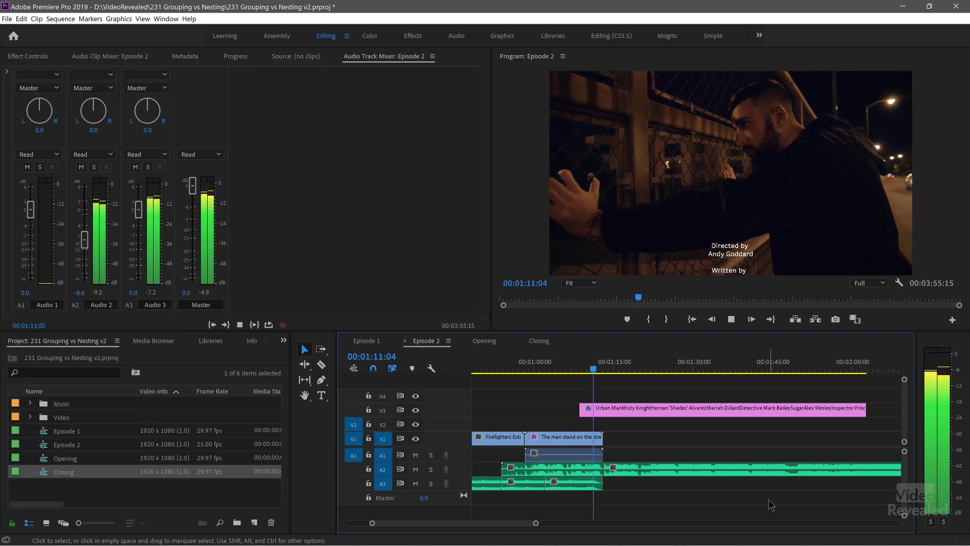